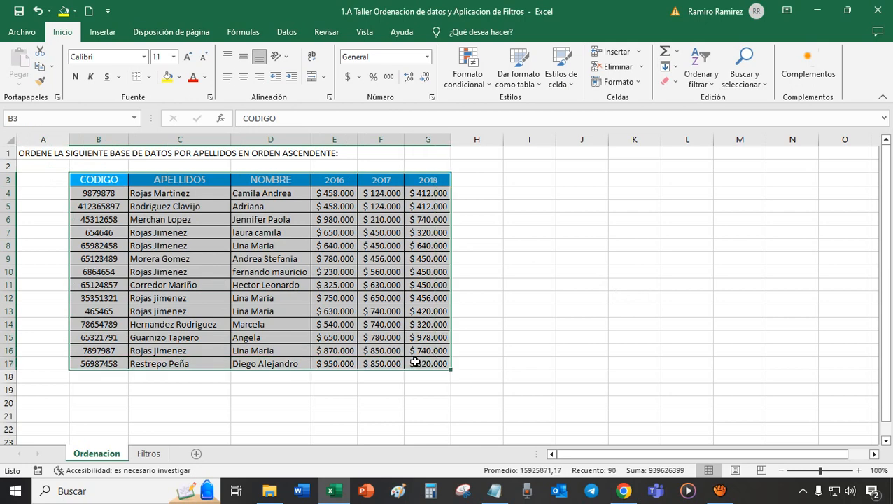
- Select the table in B3:G17, including its header row, and open its custom sort settings
left_click(112, 179)
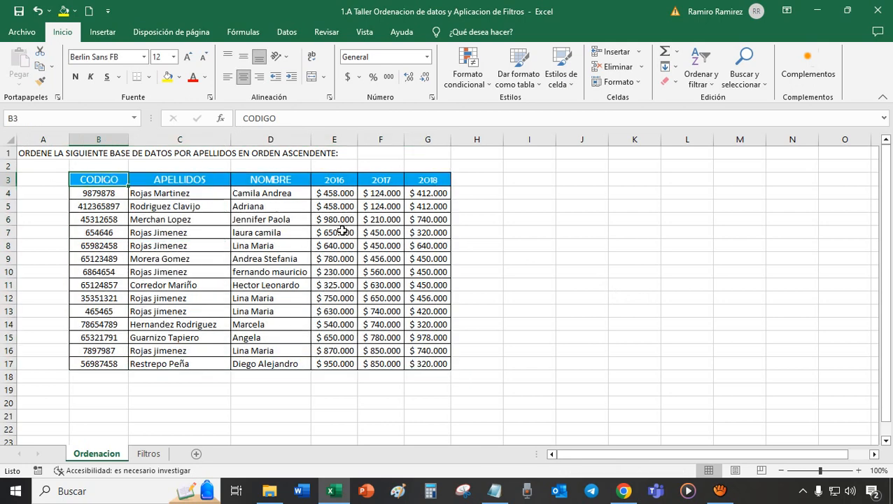
left_click(579, 308)
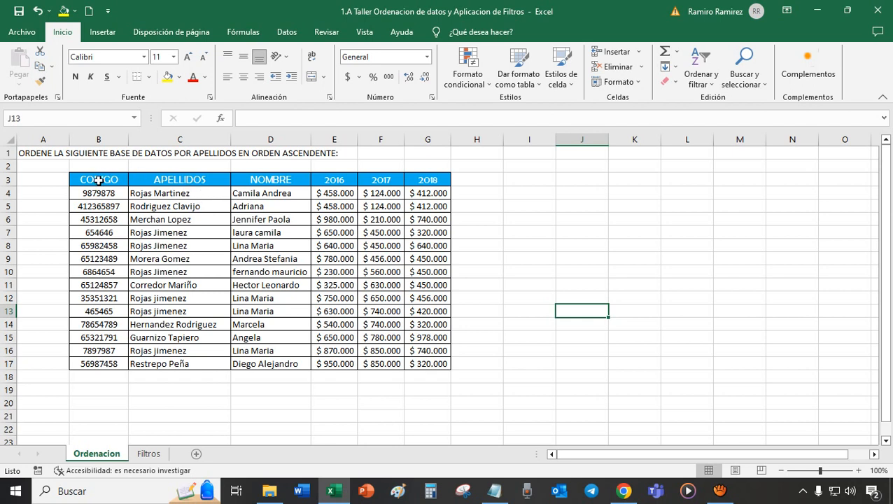
left_click_drag(98, 180, 422, 364)
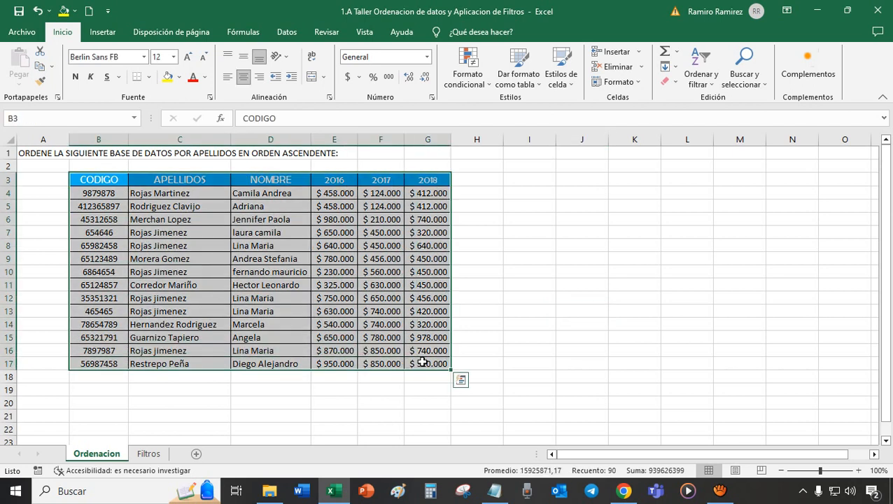
left_click(698, 83)
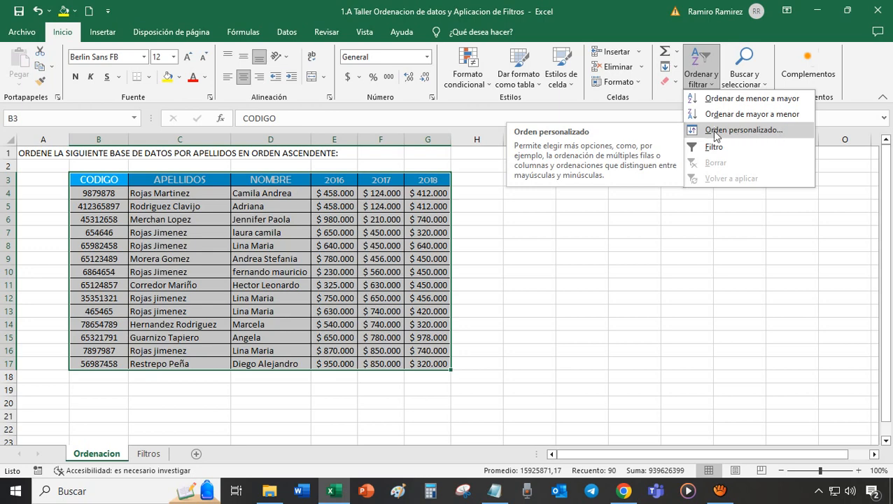
left_click(765, 132)
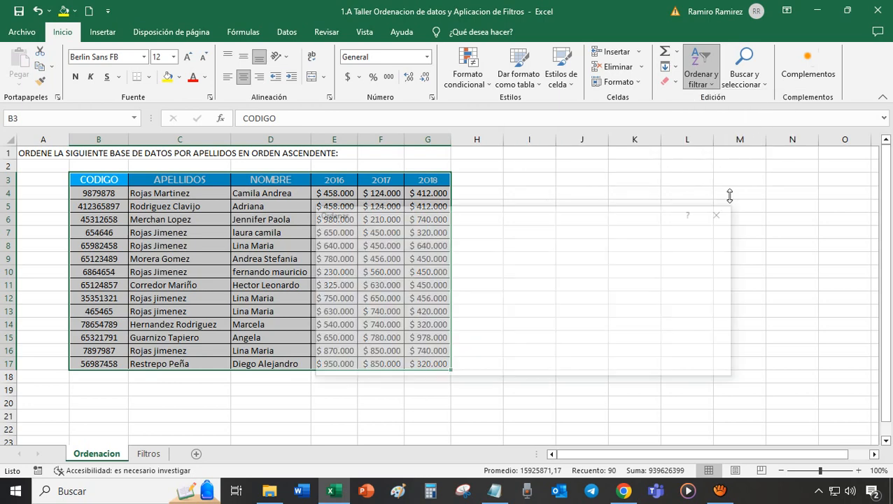
left_click_drag(530, 219, 658, 179)
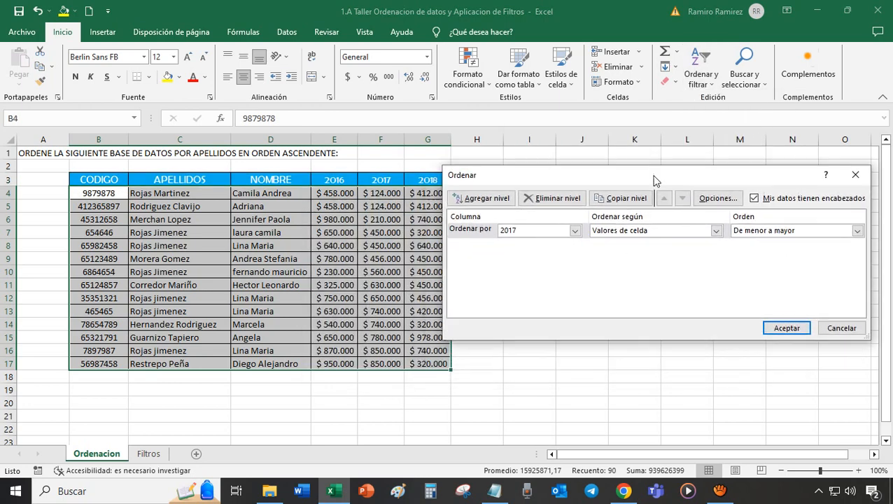
- Replace the existing sort level with a new one on APELLIDOS, using cell values from A to Z
left_click(481, 233)
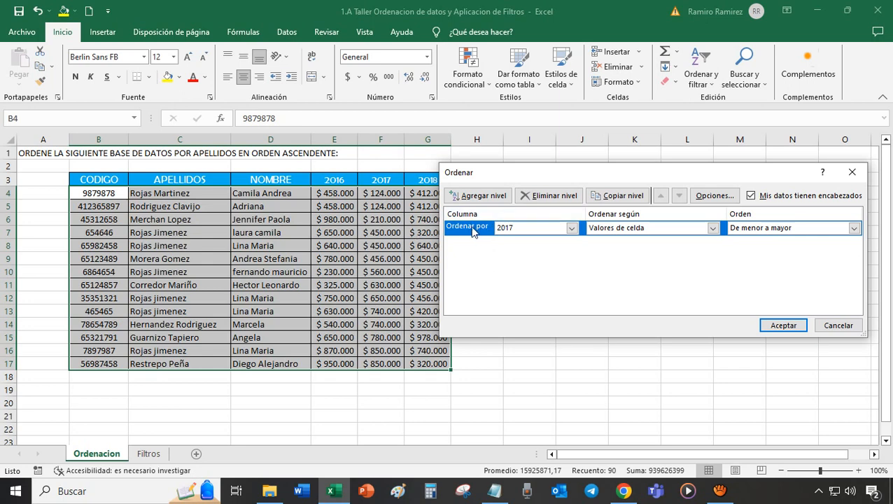
left_click(560, 196)
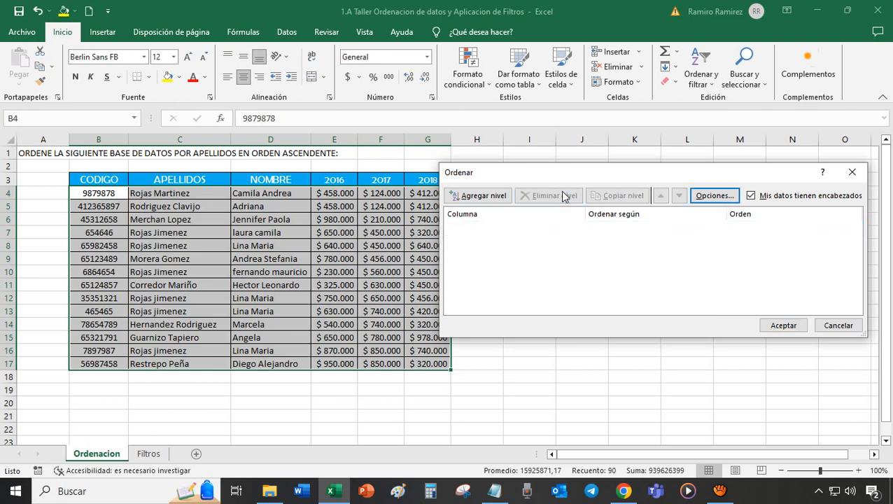
left_click(486, 198)
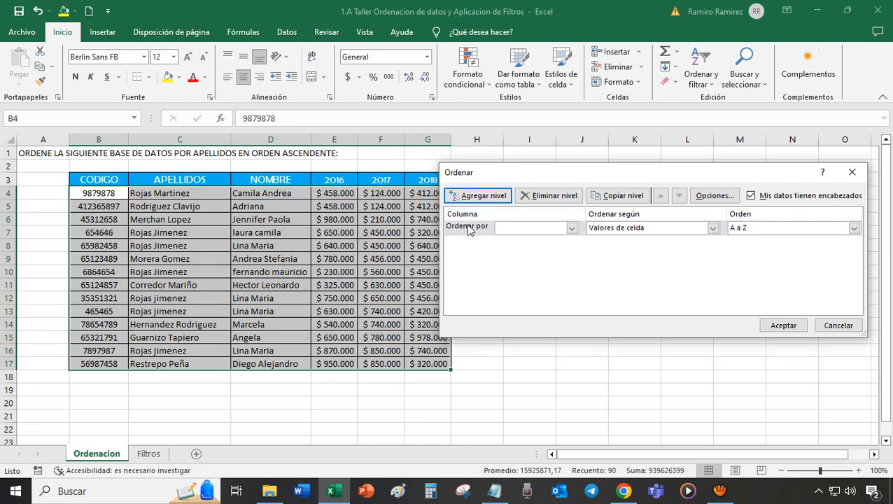
left_click(572, 229)
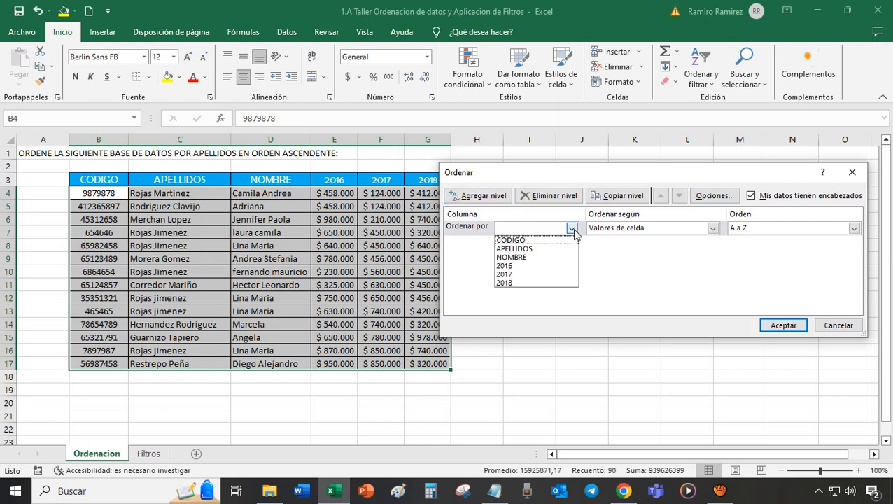
left_click(572, 229)
left_click(572, 229)
left_click(550, 249)
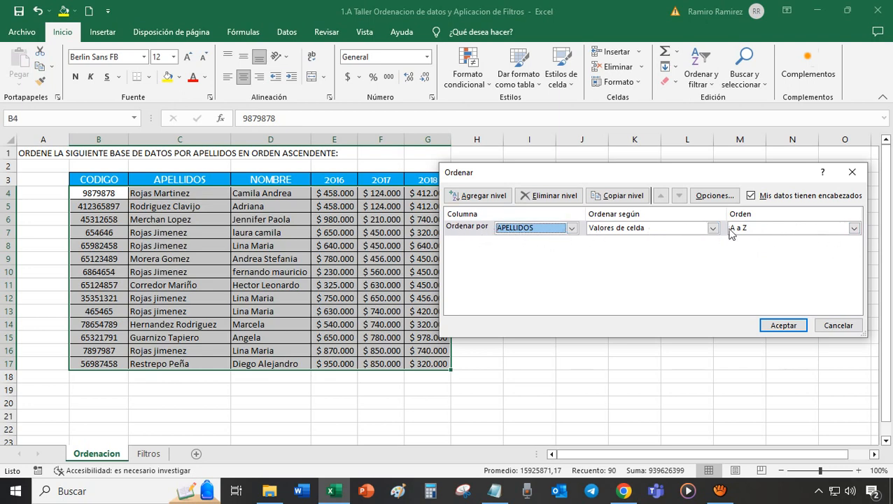
left_click(473, 235)
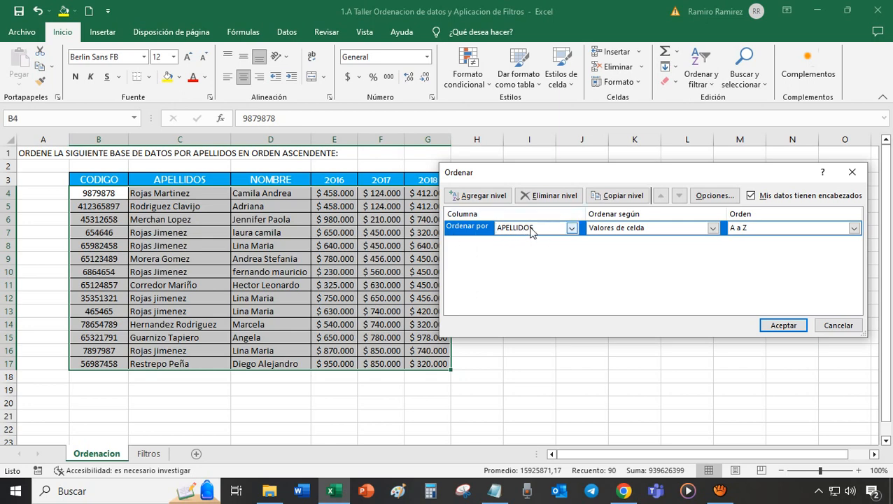
left_click(572, 229)
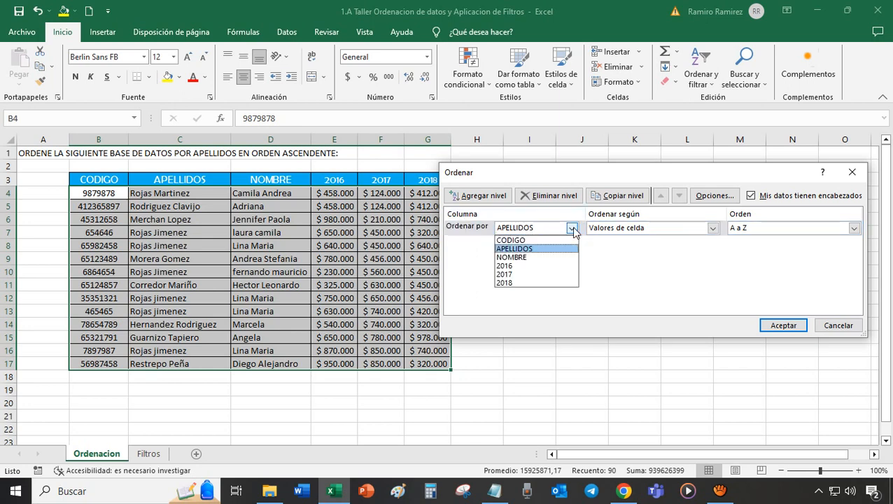
left_click(572, 230)
left_click(572, 230)
left_click(572, 230)
left_click(572, 229)
left_click(572, 230)
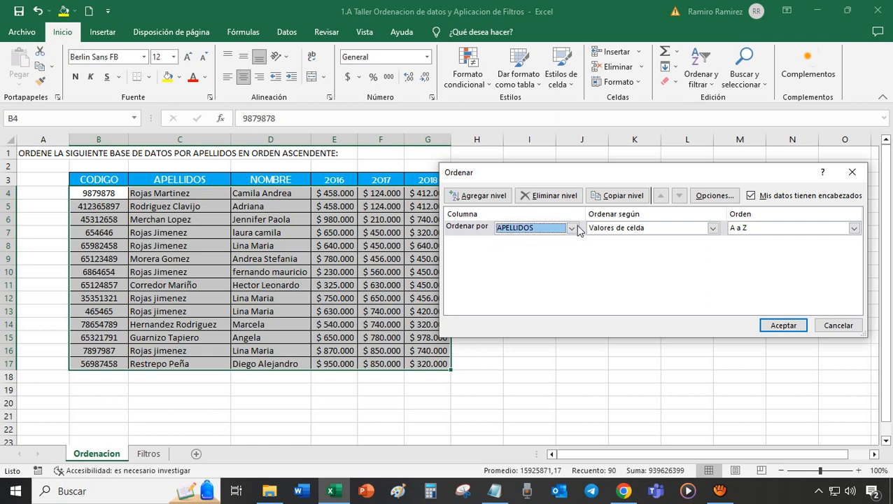
- Apply the ascending sort by APELLIDOS and review the order of the surnames in C4:C17
left_click(798, 326)
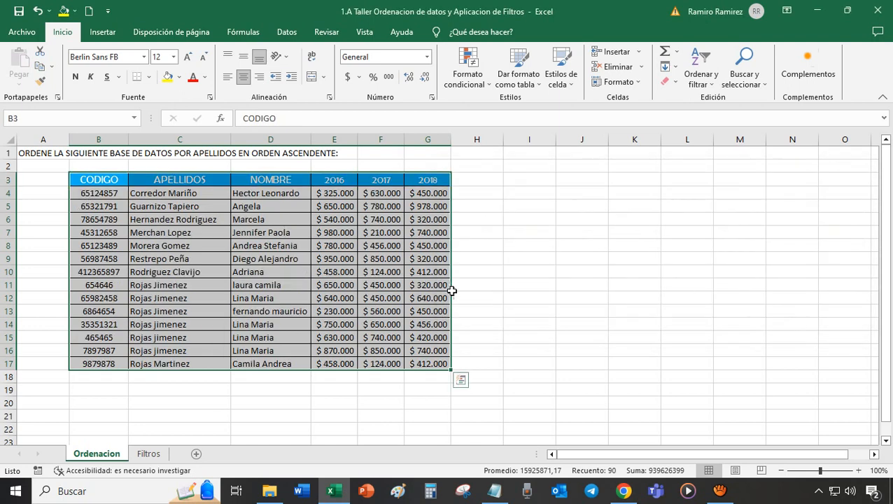
left_click(327, 242)
left_click_drag(194, 191, 190, 362)
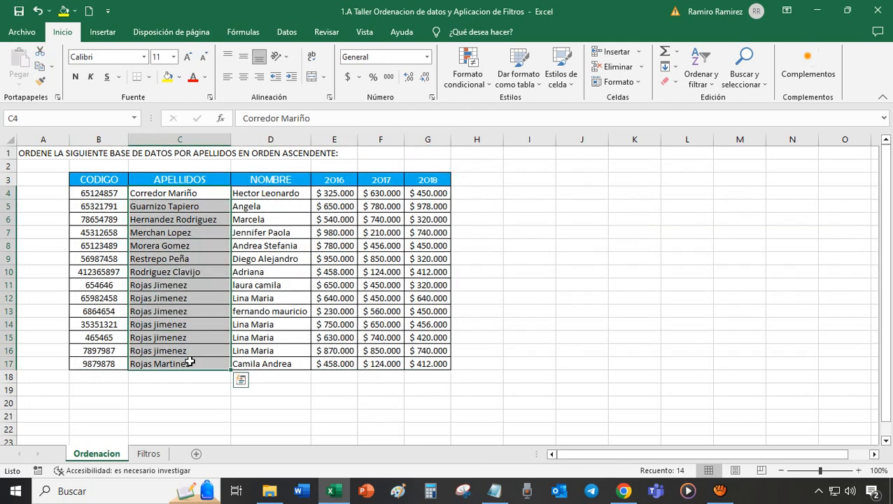
left_click(490, 232)
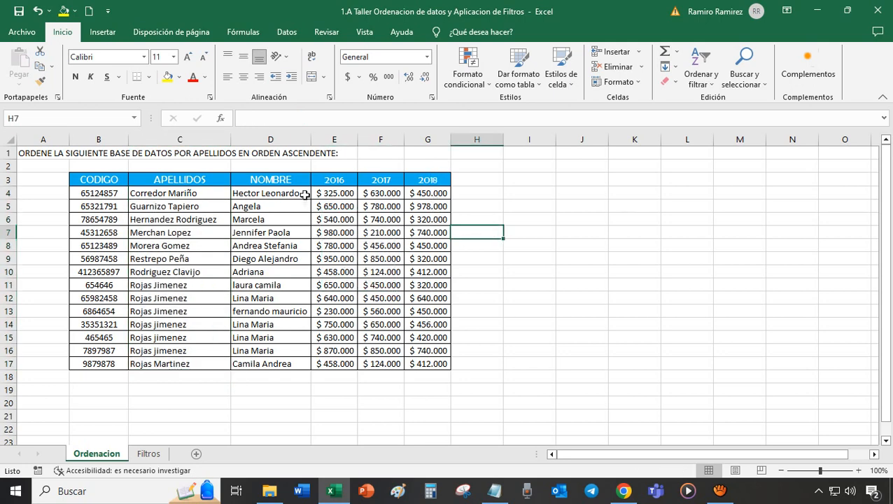
- Open the custom sort settings for B3:G17 again and remove the APELLIDOS level
left_click_drag(111, 180, 428, 360)
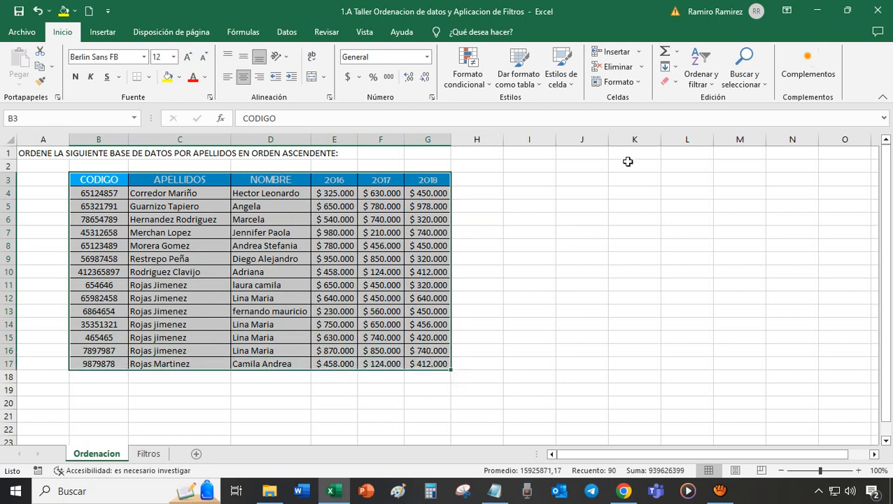
left_click(706, 66)
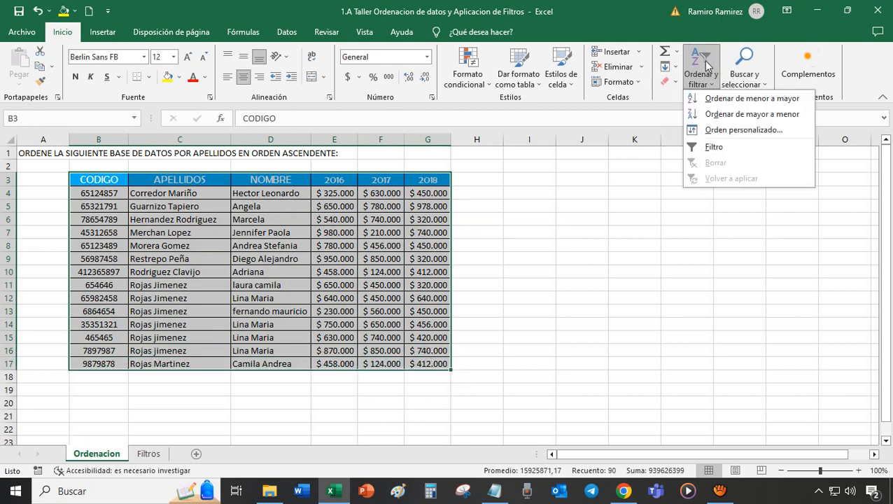
left_click(779, 130)
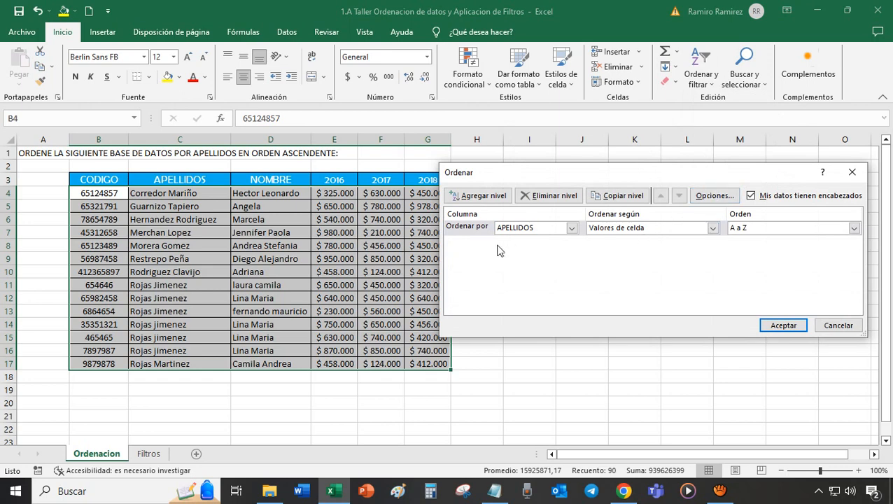
left_click(475, 234)
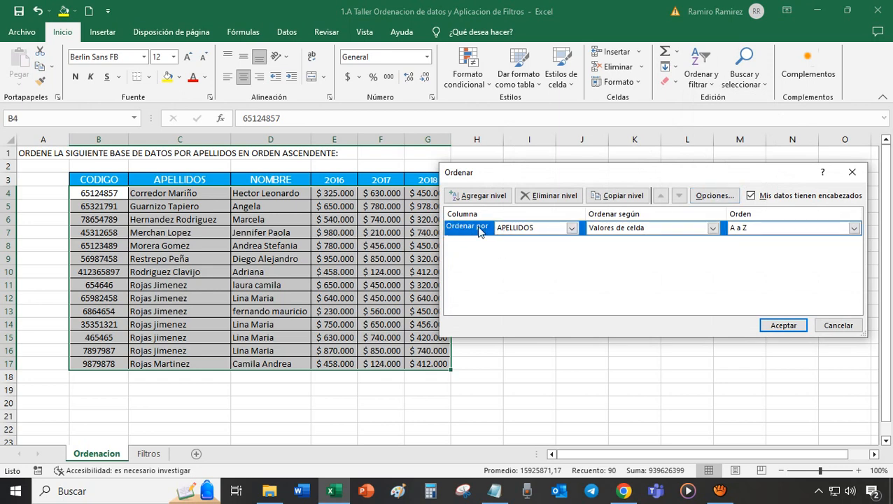
left_click(555, 196)
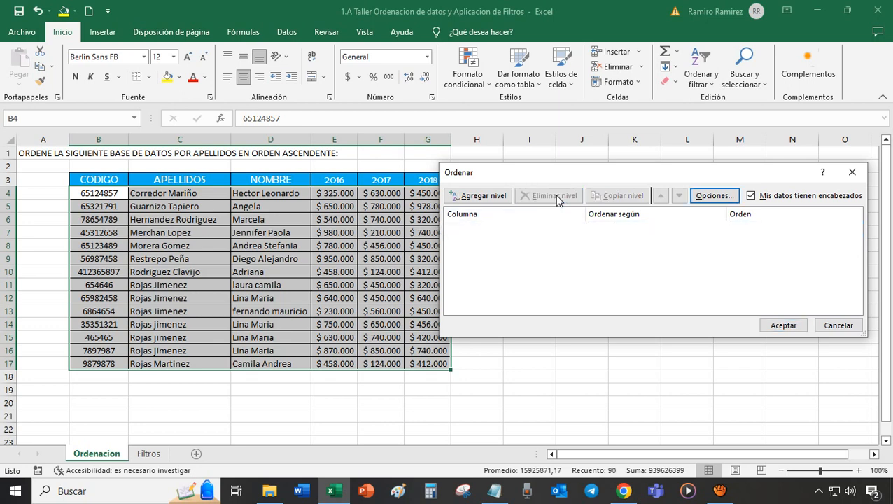
- Sort the table with a new level on column 2018, by cell values from smallest to largest
left_click(481, 196)
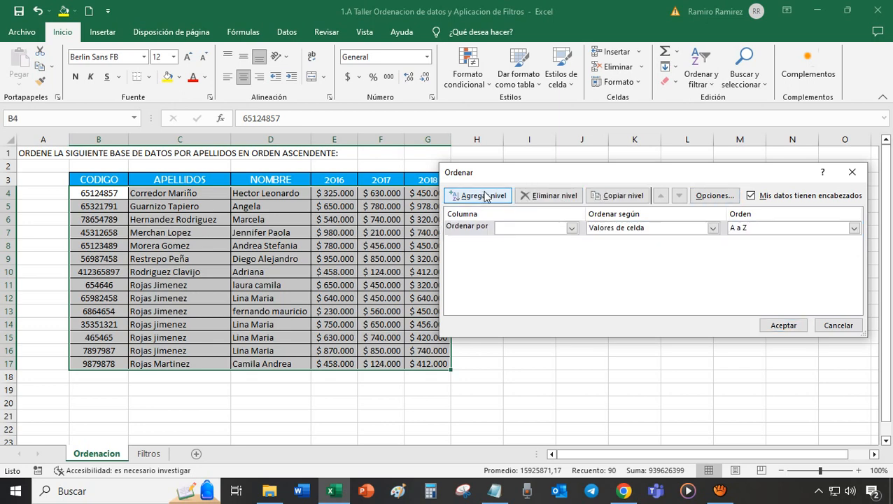
left_click(572, 227)
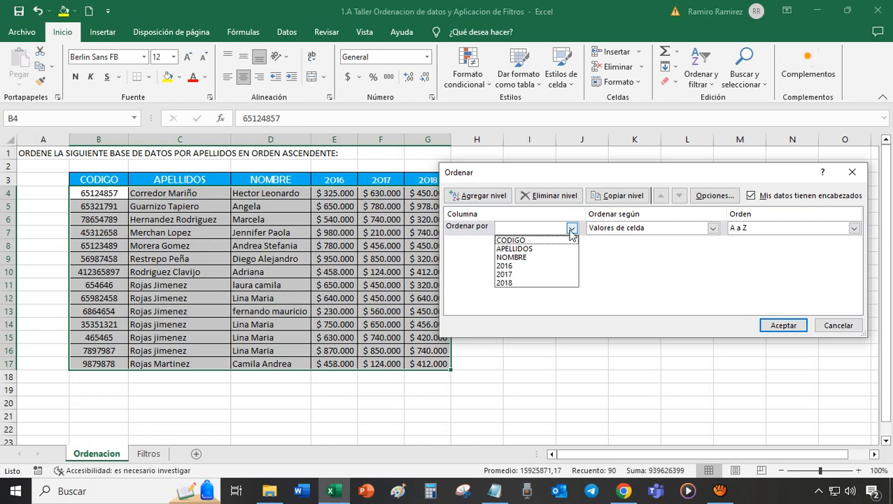
left_click(520, 282)
left_click_drag(545, 168, 587, 170)
left_click_drag(658, 175, 559, 167)
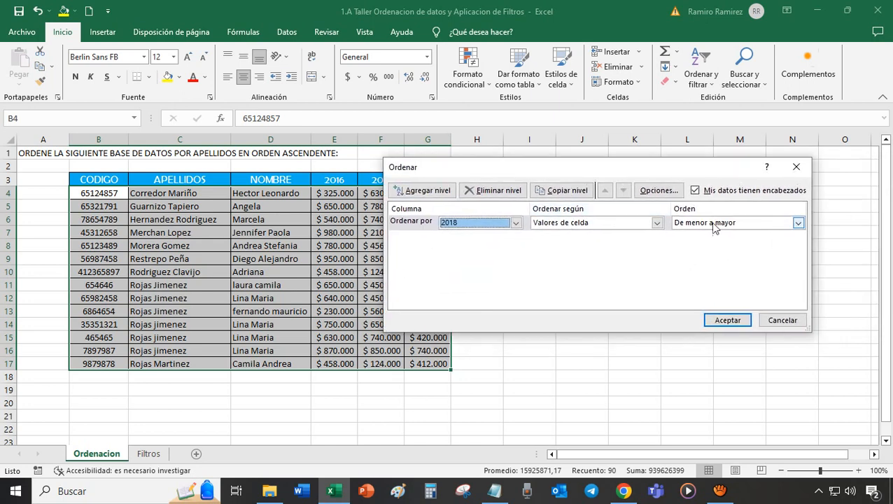
left_click(741, 321)
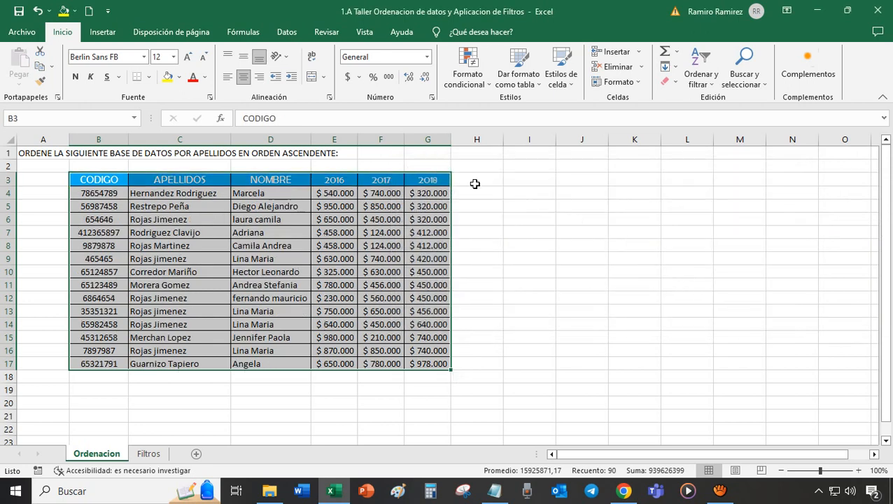
- Check the order of the amounts in the 2018 column, going down its rows
left_click(522, 189)
left_click(437, 193)
left_click(430, 209)
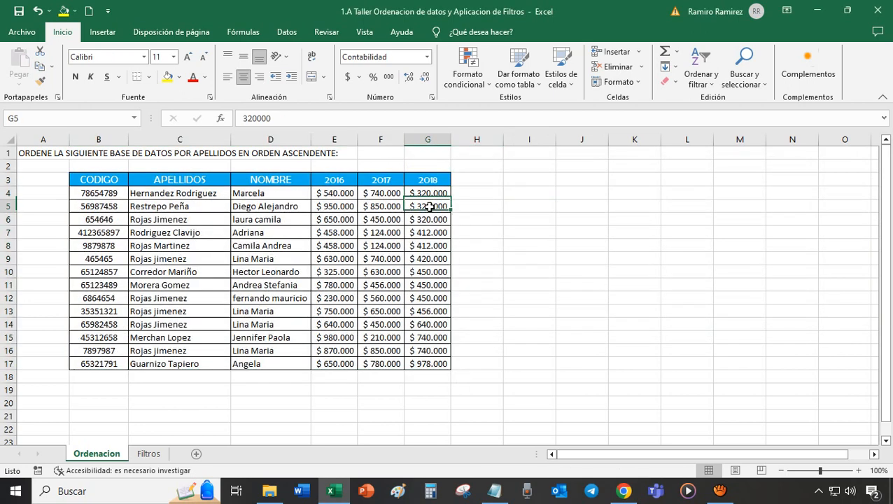
left_click(430, 221)
left_click(427, 233)
left_click(425, 259)
left_click(426, 284)
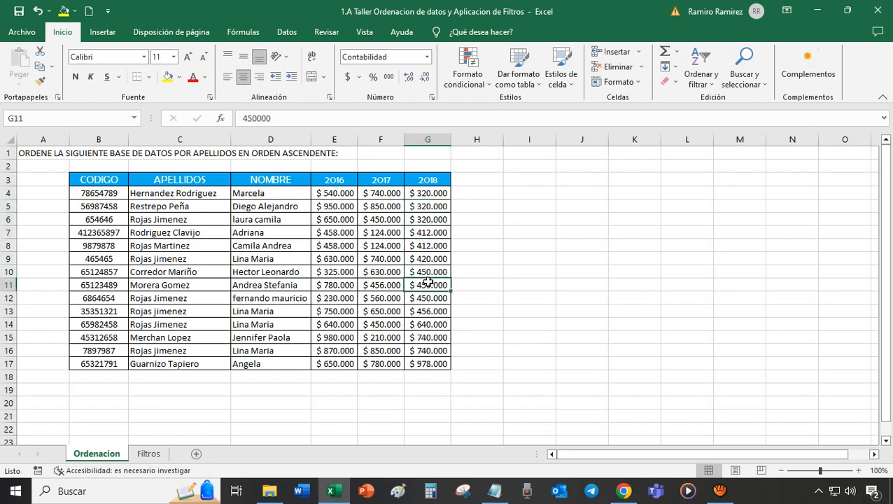
left_click(569, 263)
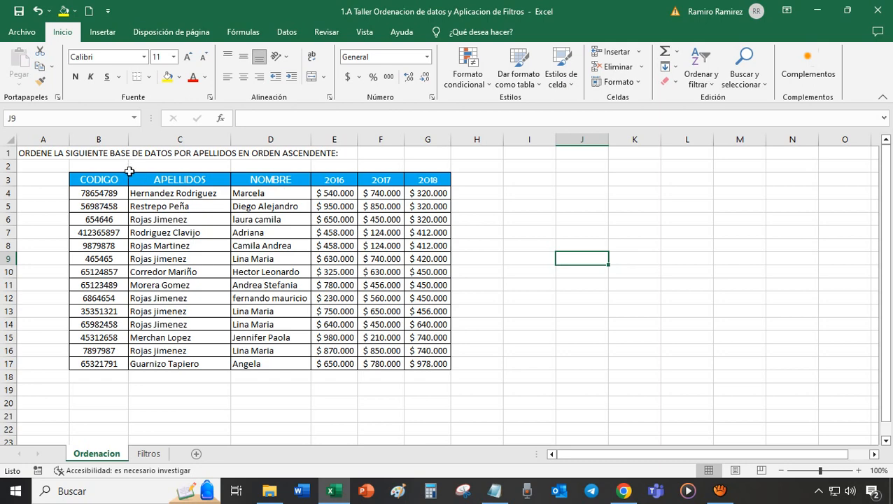
- Open the custom sort settings for B3:G17 and remove the 2018 level
left_click(90, 176)
left_click_drag(182, 258, 414, 365)
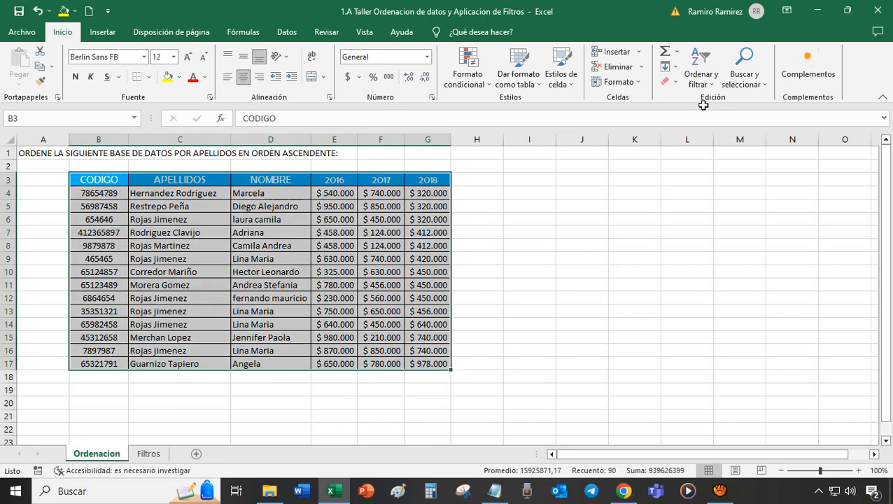
left_click(700, 74)
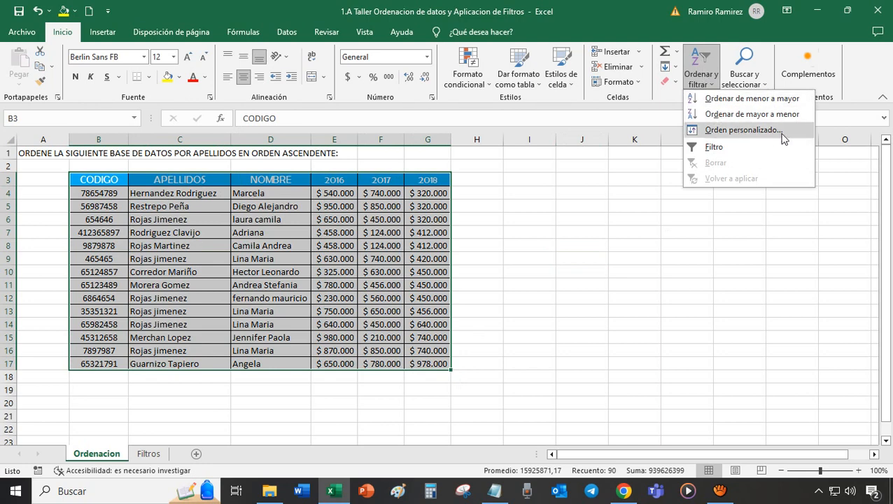
left_click(783, 137)
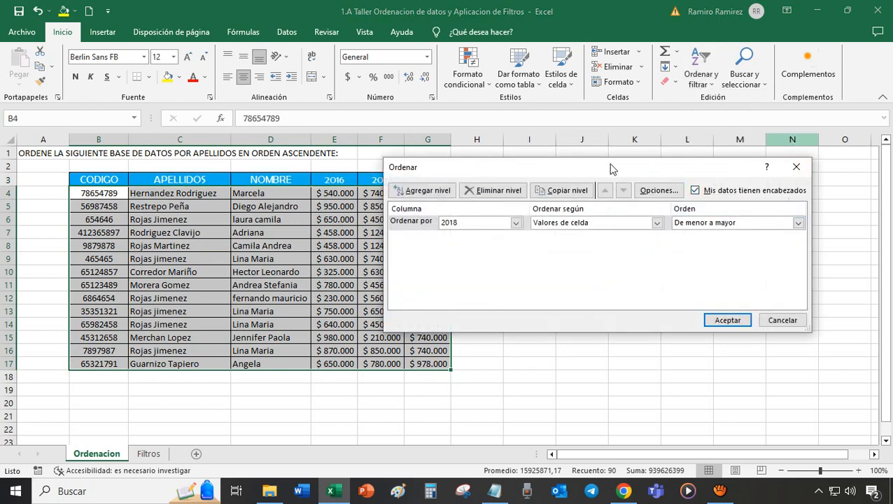
left_click_drag(612, 167, 678, 174)
left_click(477, 226)
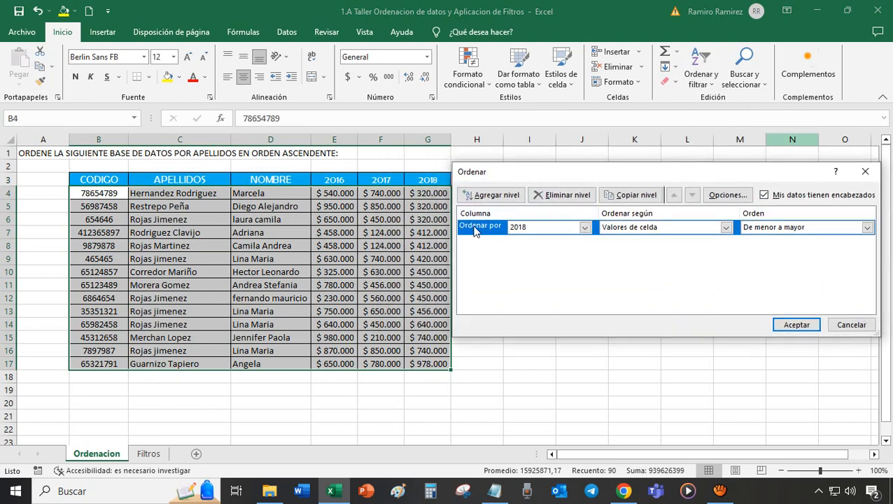
left_click(580, 195)
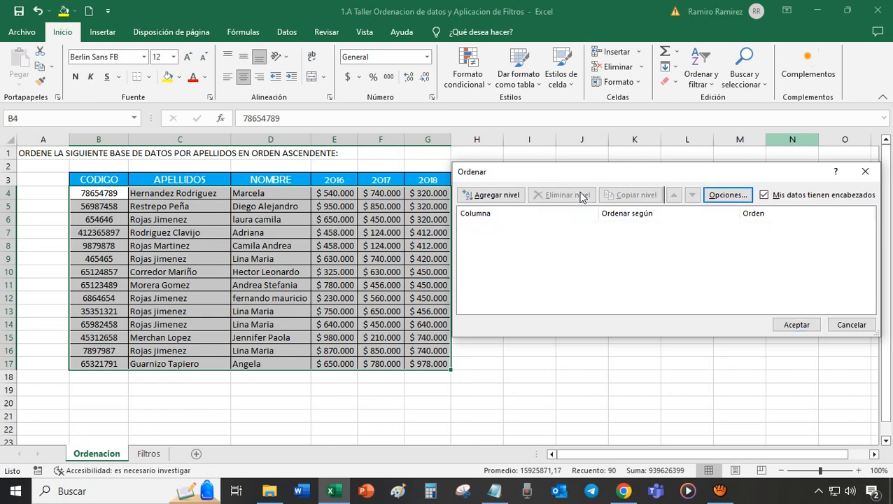
- Sort the table with a new level on column APELLIDOS, by cell values from A to Z
left_click(507, 196)
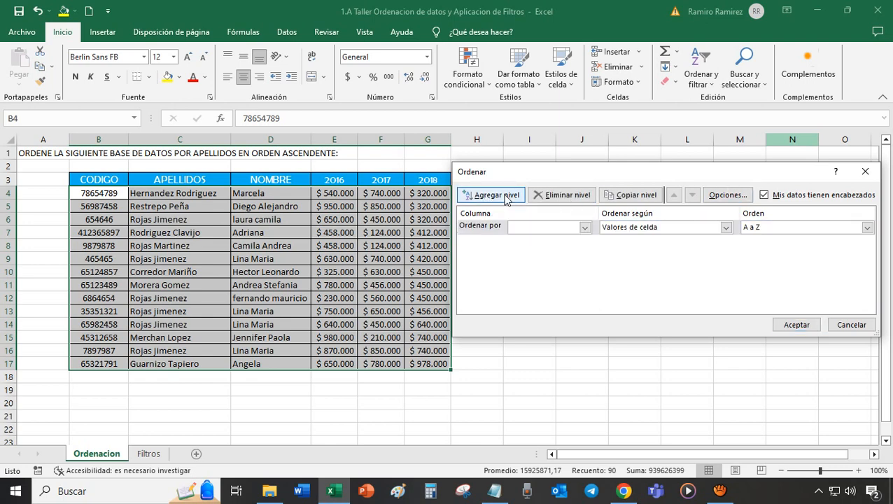
left_click(584, 228)
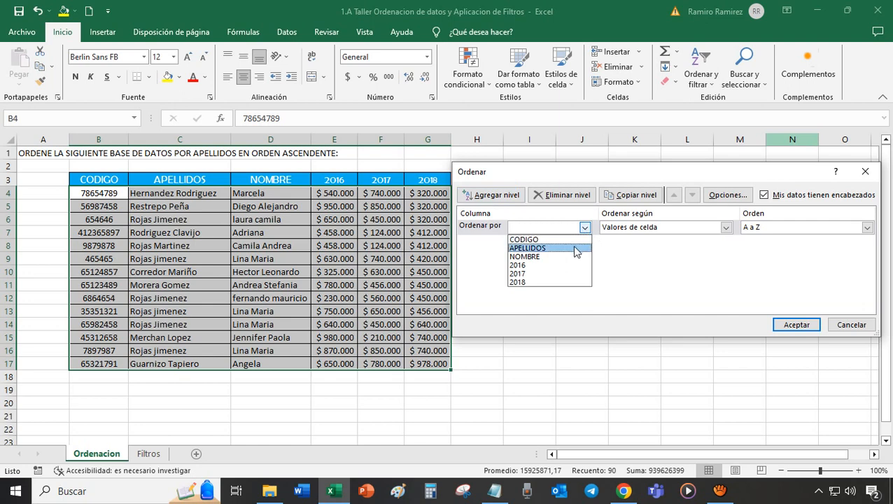
left_click(576, 248)
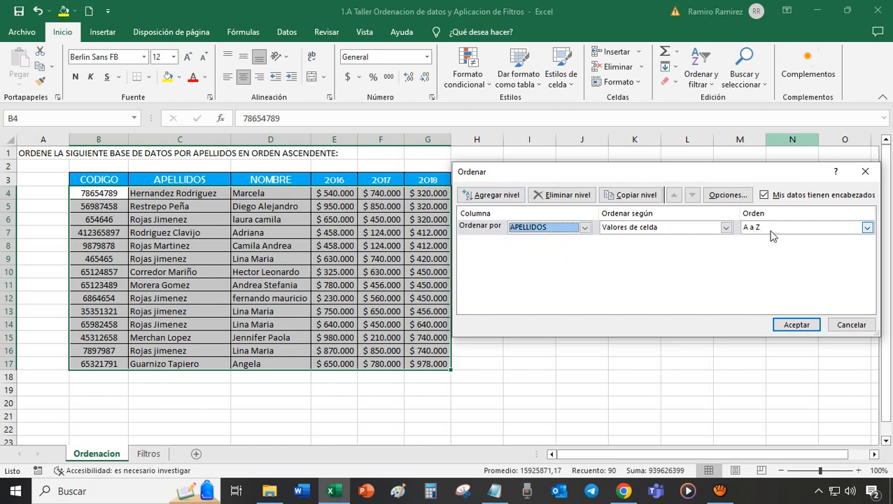
left_click(795, 324)
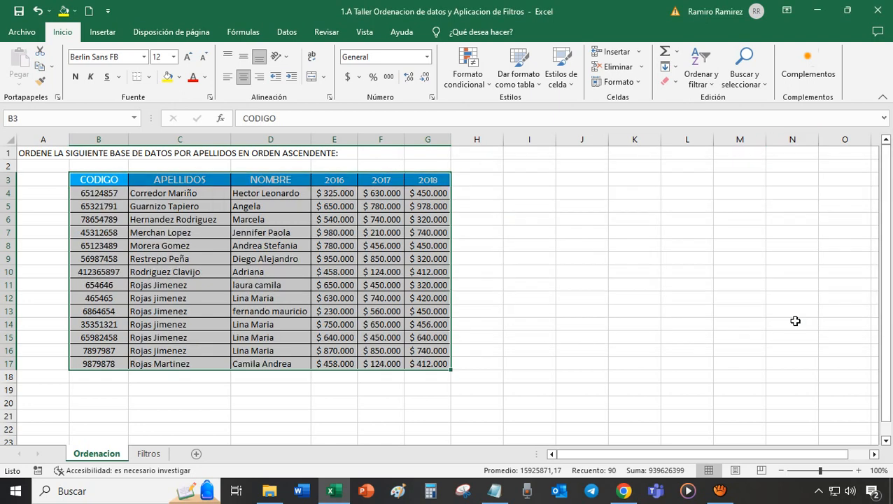
left_click(529, 235)
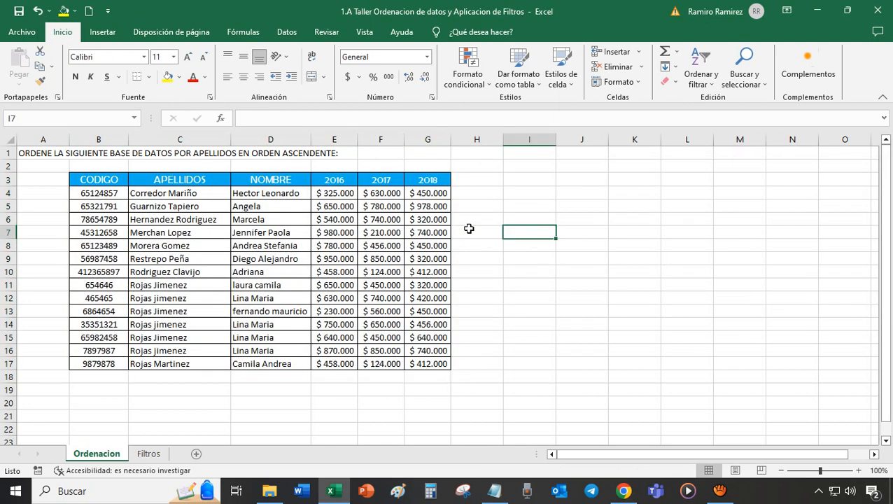
- Review the order of the APELLIDOS column and examine the records with the repeated surname in rows 11 to 16
left_click_drag(99, 180, 422, 363)
left_click(209, 233)
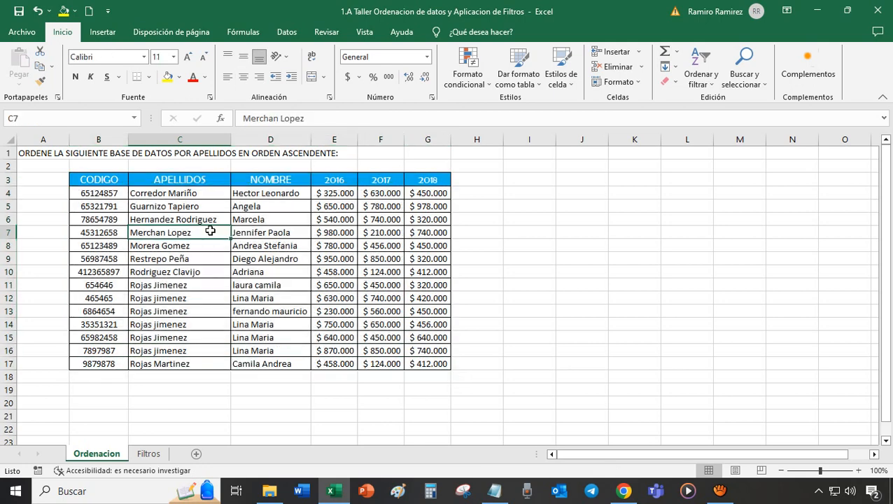
left_click_drag(207, 179, 202, 365)
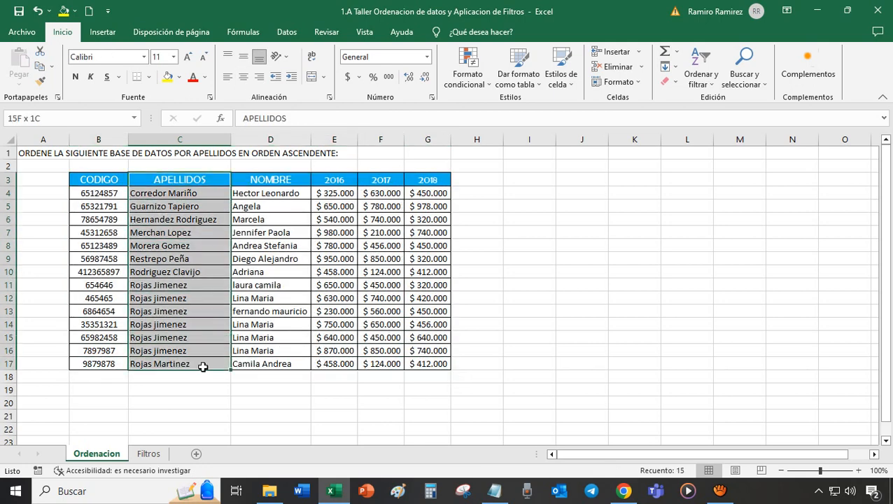
left_click(582, 274)
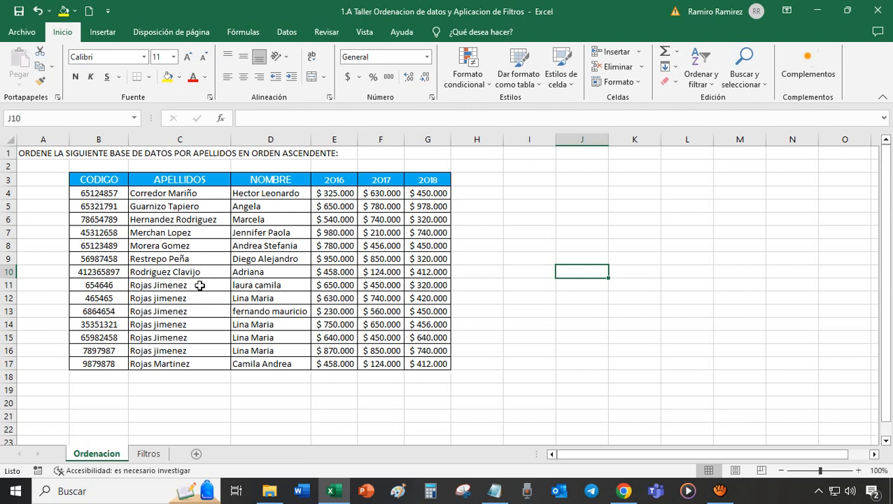
left_click_drag(200, 285, 201, 296)
left_click_drag(200, 312, 200, 350)
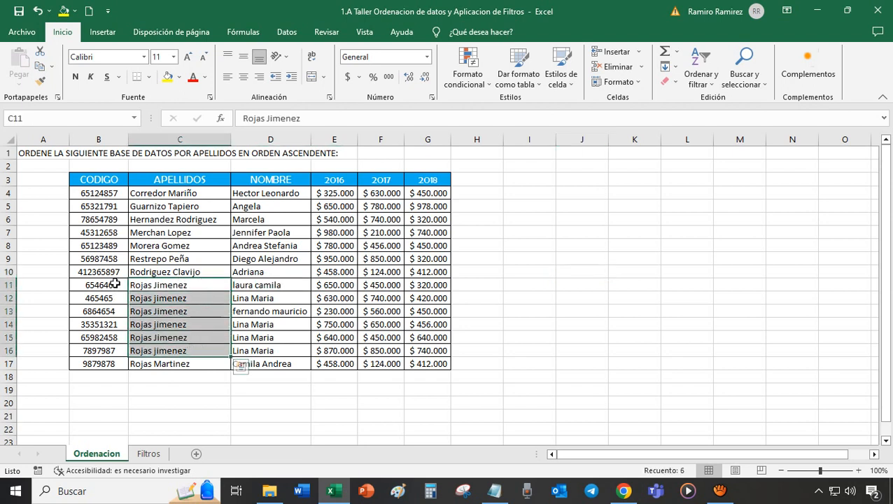
left_click_drag(115, 288, 416, 348)
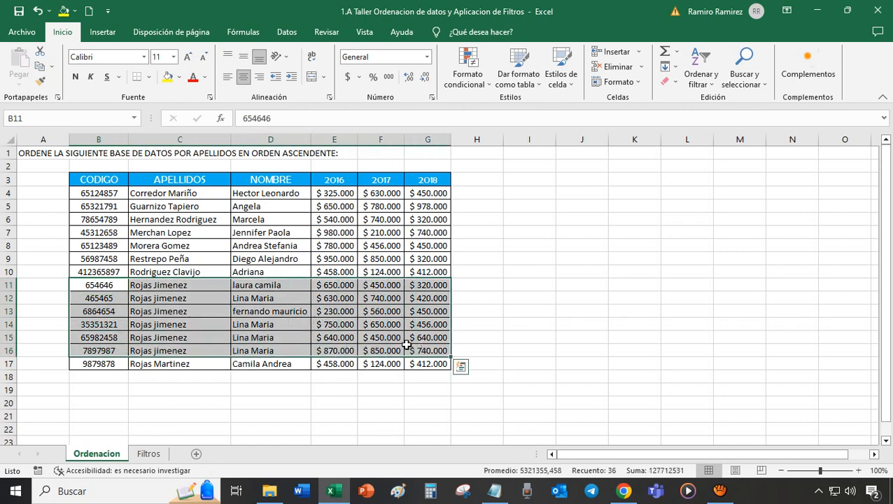
left_click(190, 337)
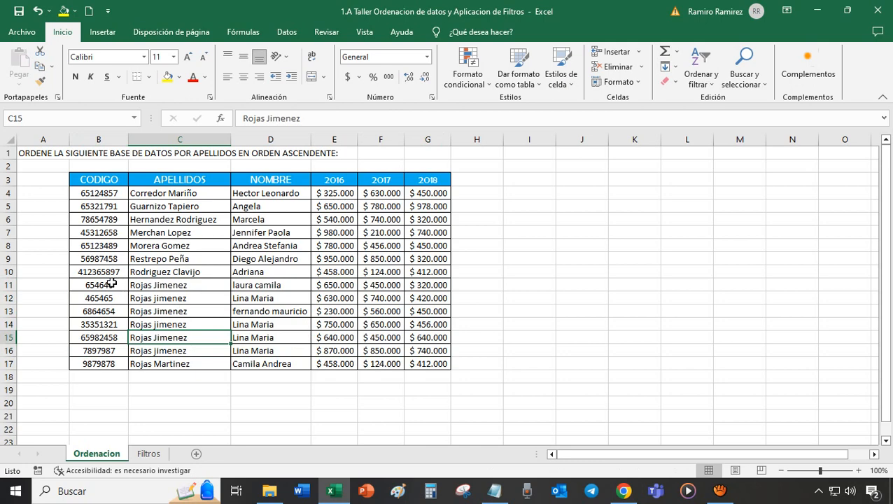
- Highlight the records with the repeated surname, B11:G16, with a standard yellow fill
left_click_drag(112, 285, 426, 352)
left_click(179, 77)
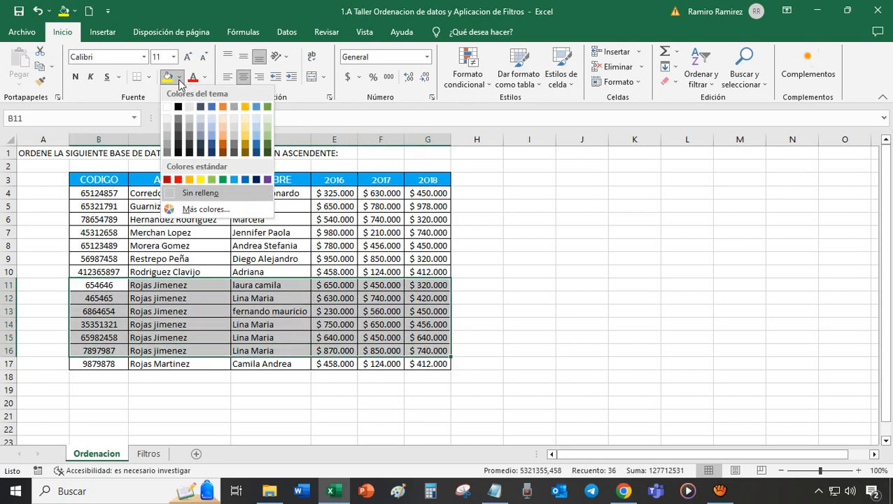
left_click(200, 179)
left_click(602, 244)
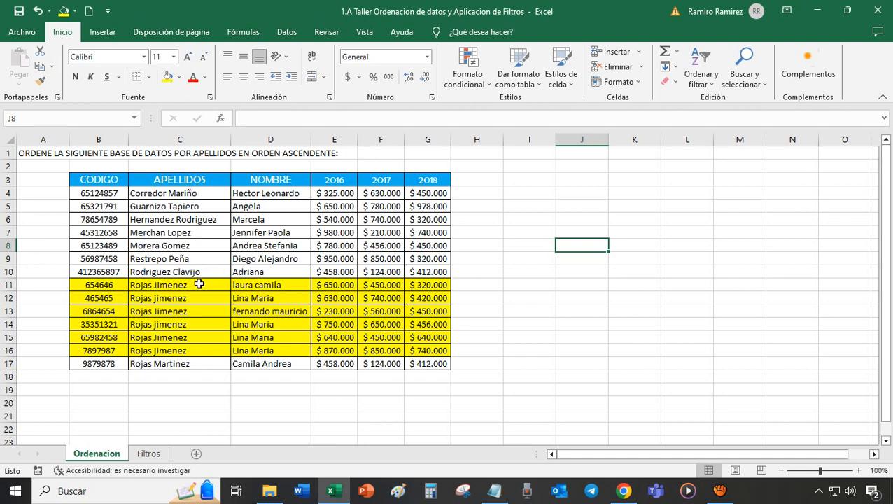
- Compare the surnames and first names within the yellow rows 11 to 16
left_click_drag(200, 283, 199, 347)
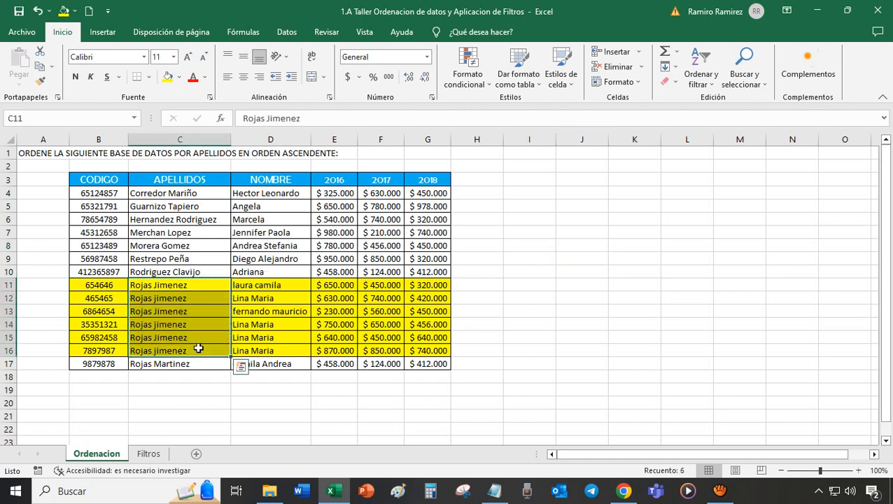
left_click_drag(108, 285, 411, 341)
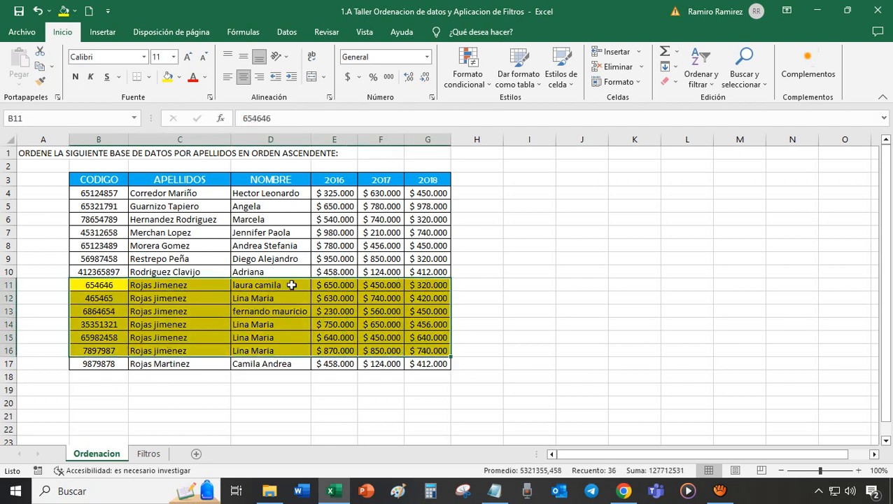
left_click_drag(292, 285, 284, 350)
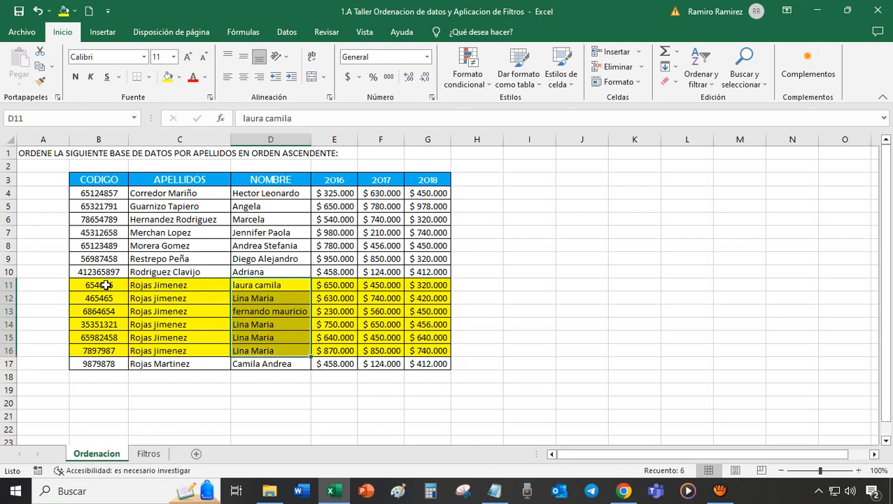
left_click_drag(105, 285, 424, 352)
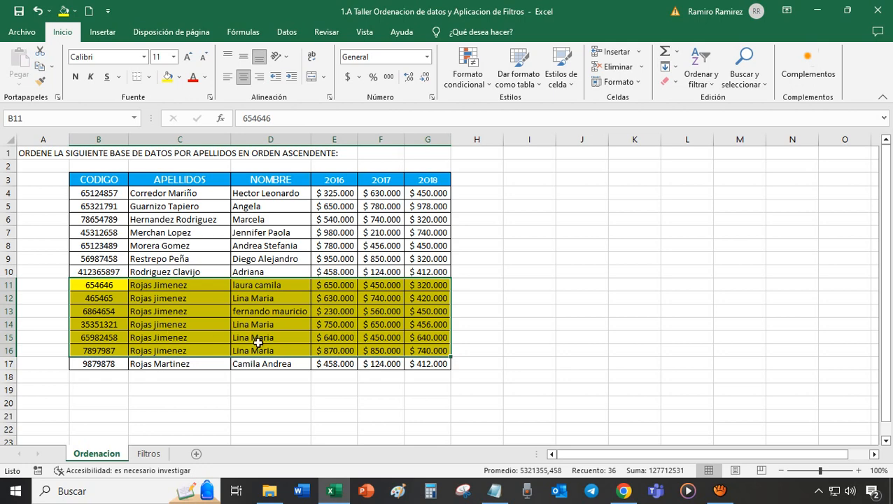
left_click(294, 328)
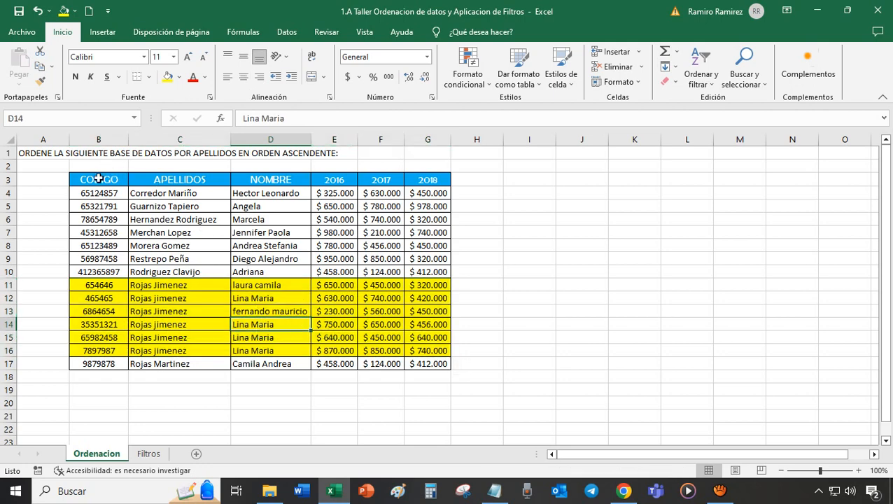
- Open the custom sort settings for B3:G17 and add a second level below APELLIDOS
left_click_drag(98, 180, 425, 361)
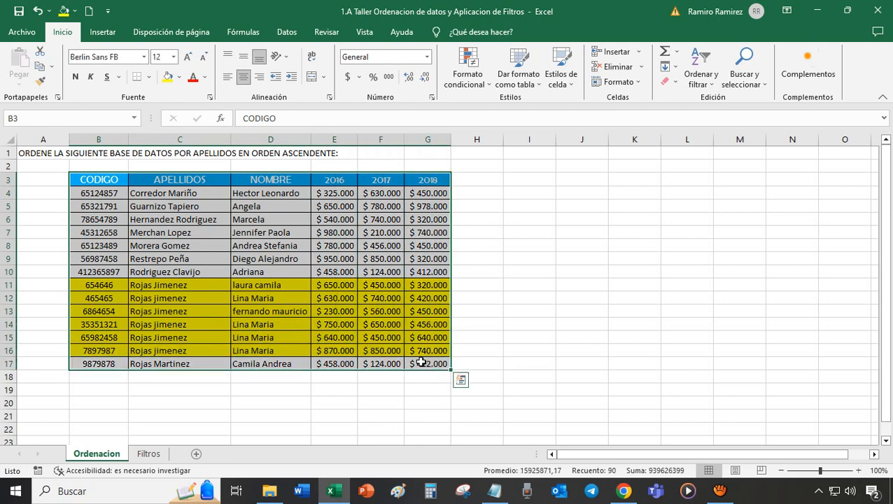
left_click(709, 71)
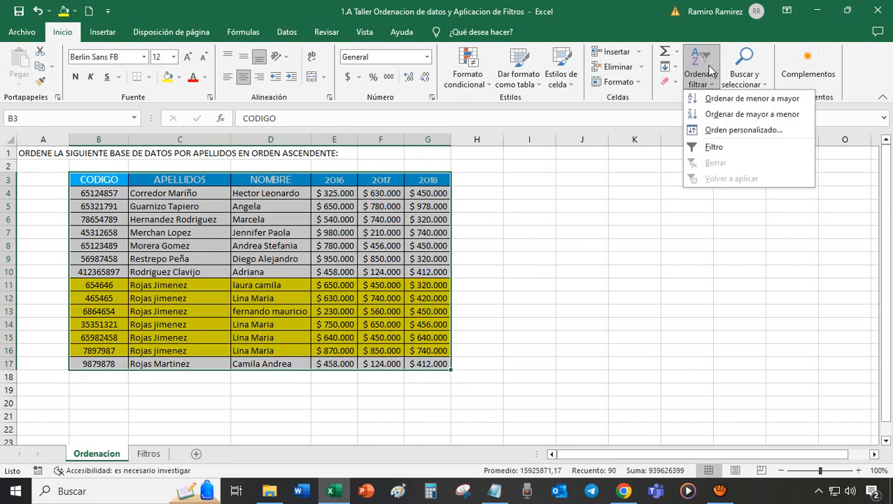
left_click(745, 130)
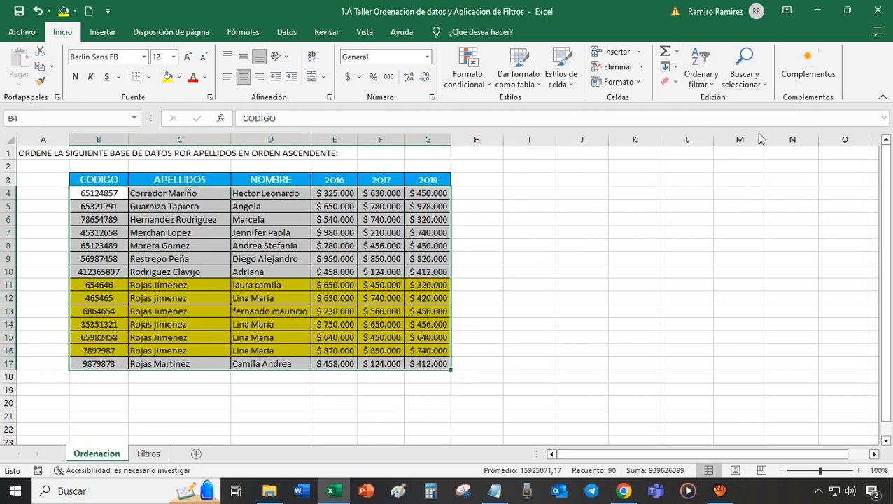
left_click_drag(679, 175, 635, 178)
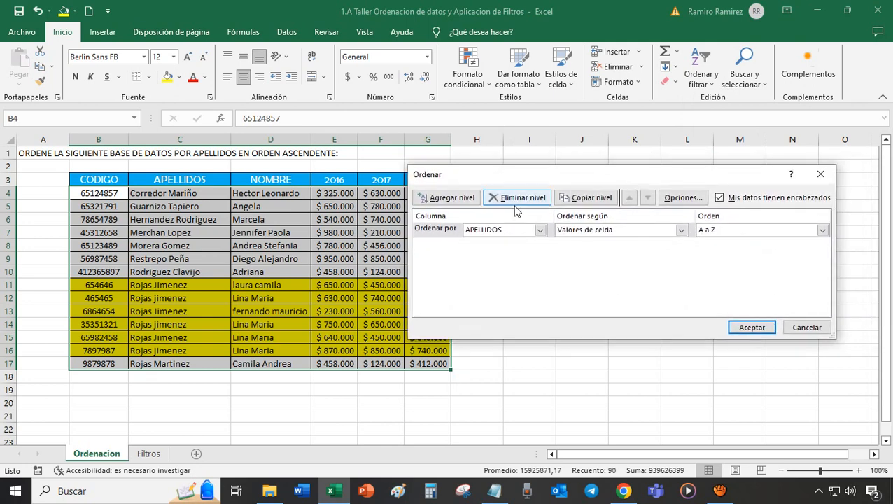
left_click(439, 230)
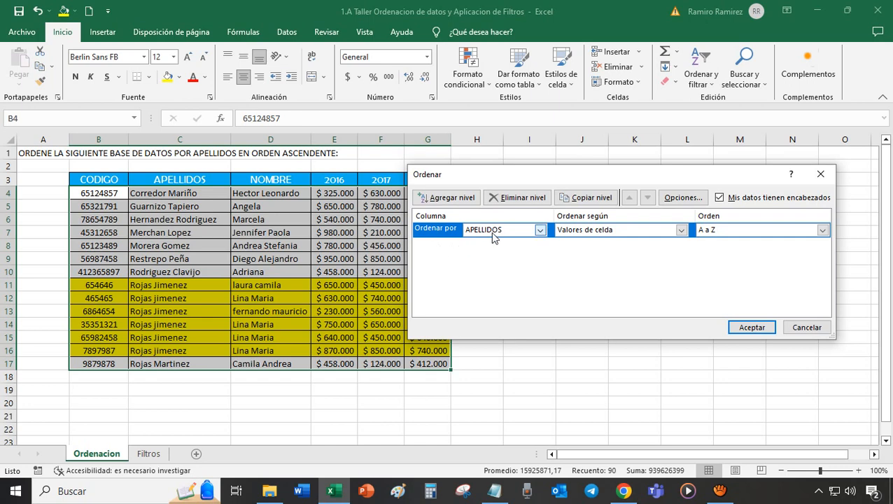
left_click(454, 198)
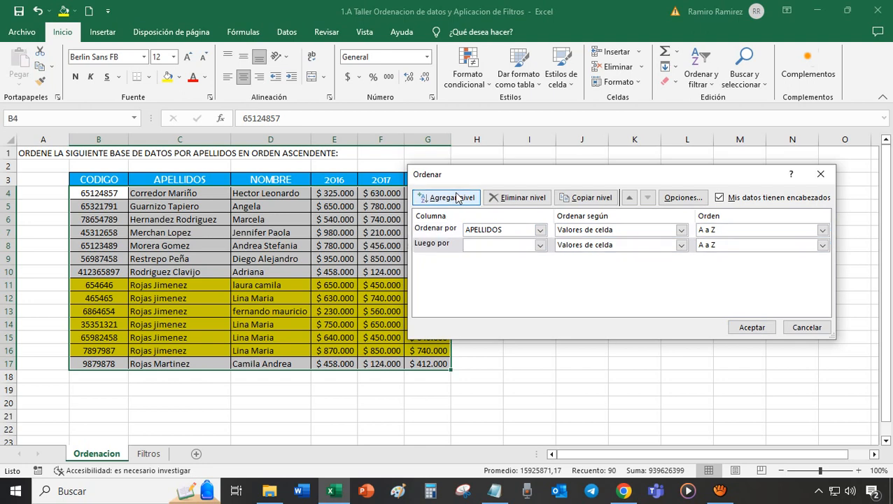
left_click(442, 247)
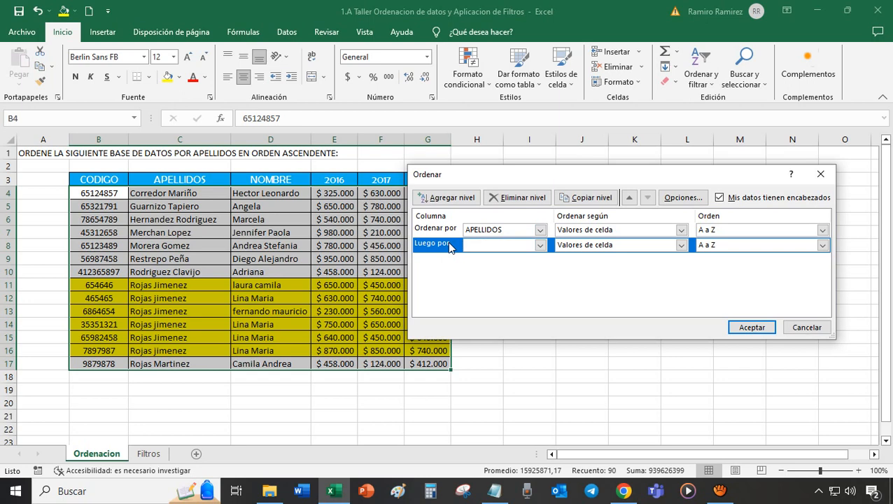
- Set the second level to NOMBRE, A to Z, apply the two-level sort and check the order of the yellow rows
left_click(540, 245)
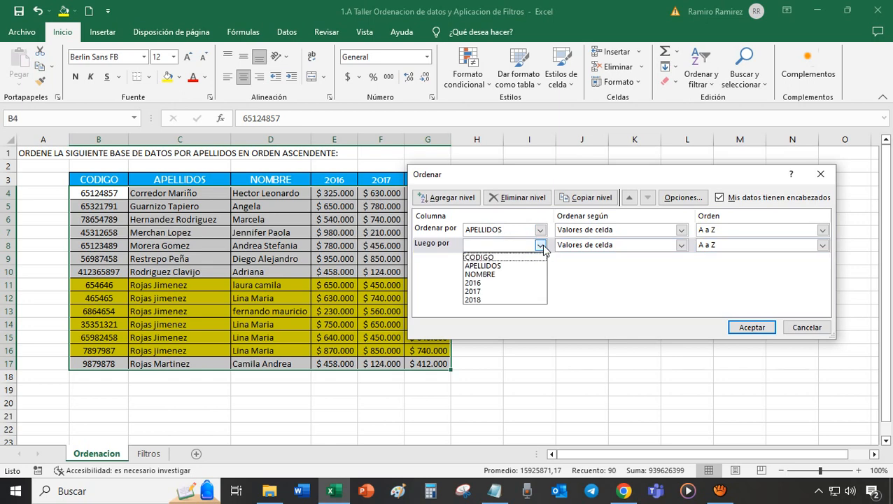
left_click(499, 275)
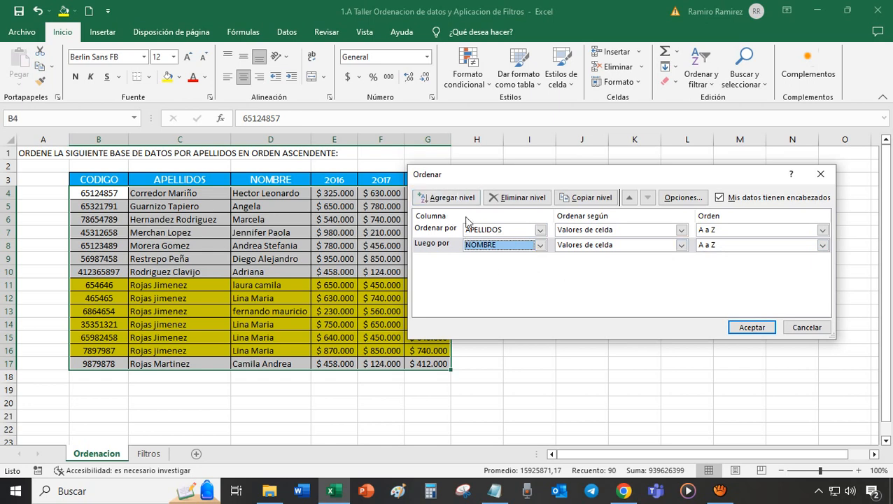
left_click(751, 328)
left_click(689, 323)
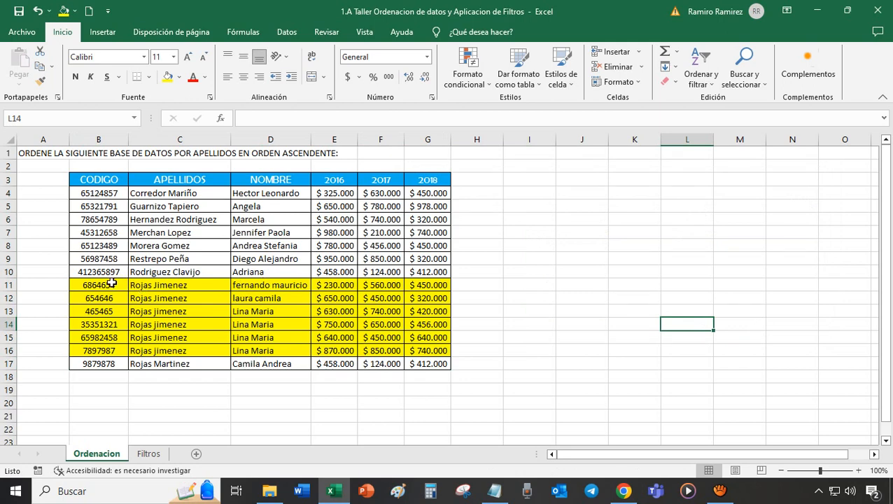
left_click_drag(112, 283, 451, 356)
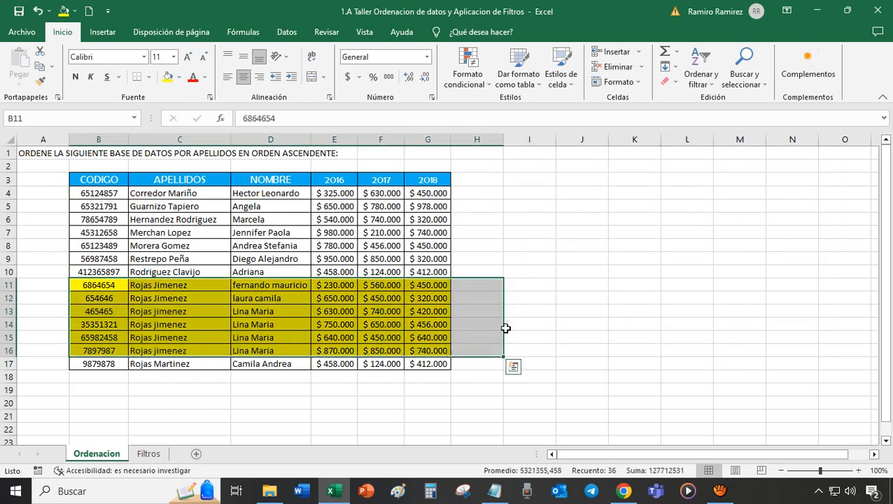
left_click(542, 311)
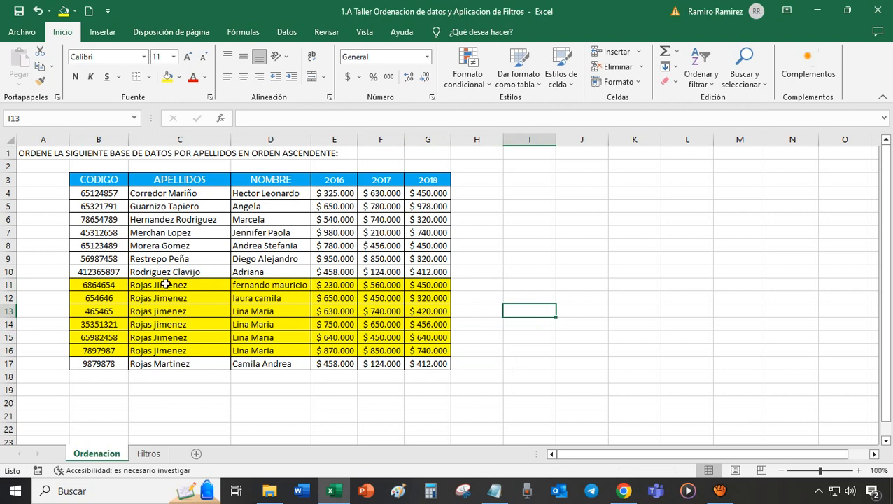
- Examine the surnames in C11:C16 and the alphabetical order of the first names in D11:D16
left_click_drag(165, 283, 209, 350)
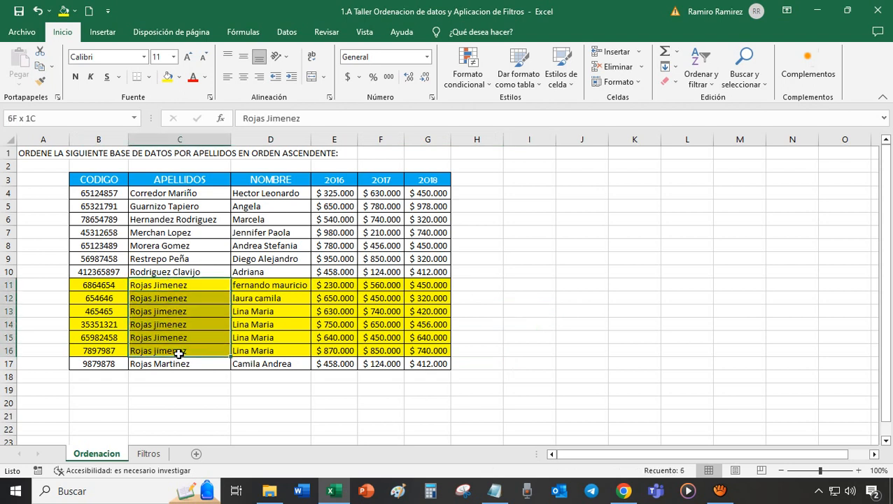
left_click(306, 338)
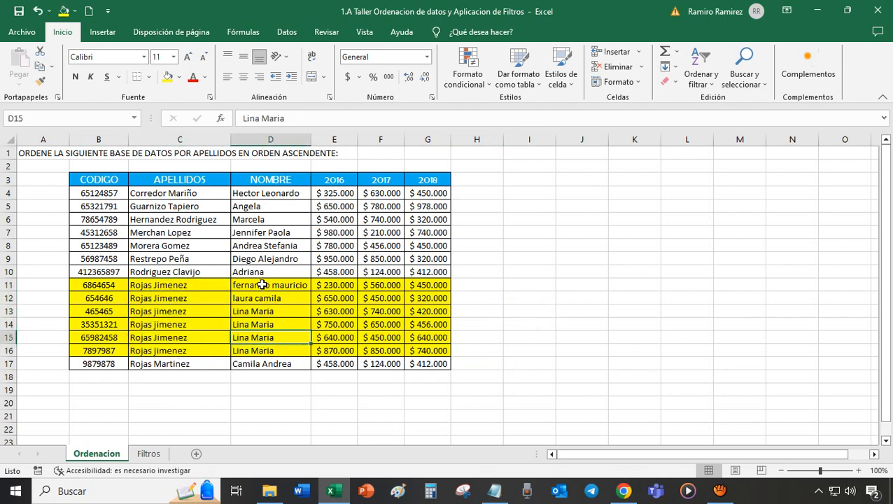
left_click_drag(262, 284, 274, 352)
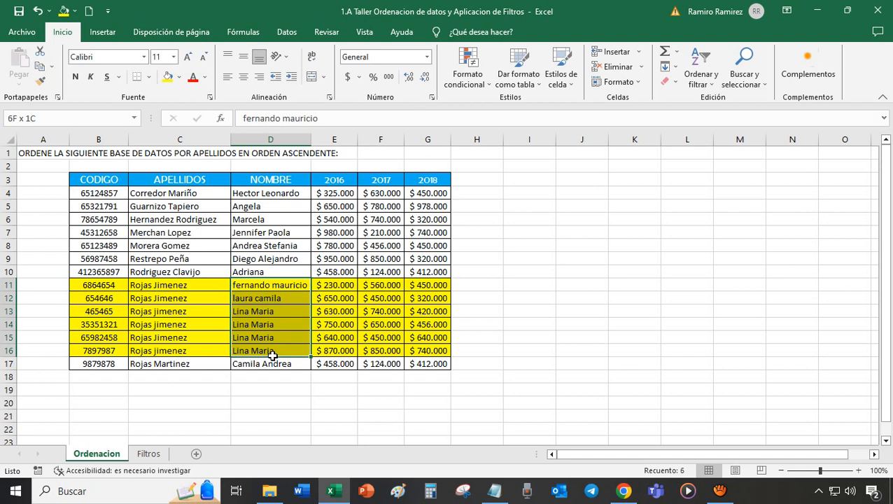
left_click(298, 321)
left_click(294, 284)
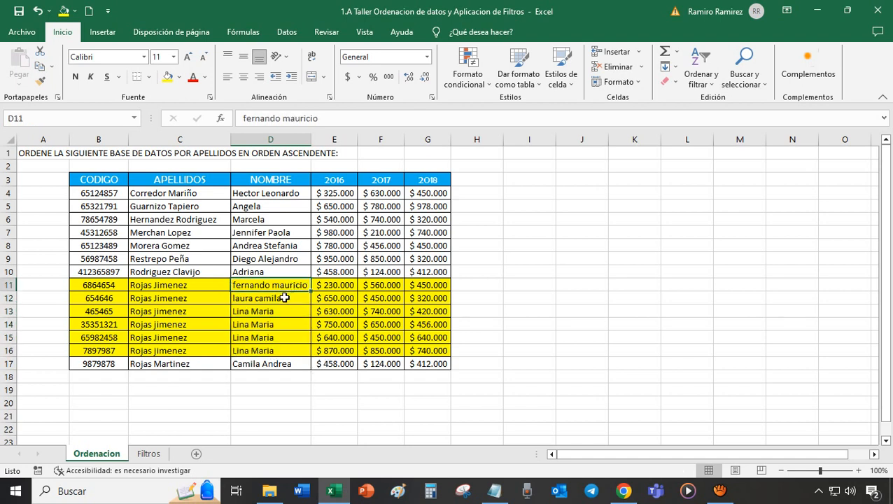
left_click(285, 297)
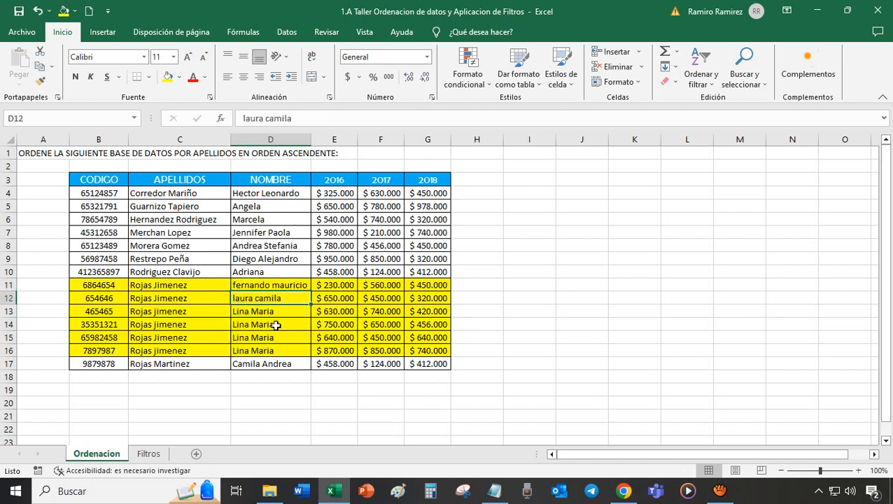
left_click(564, 321)
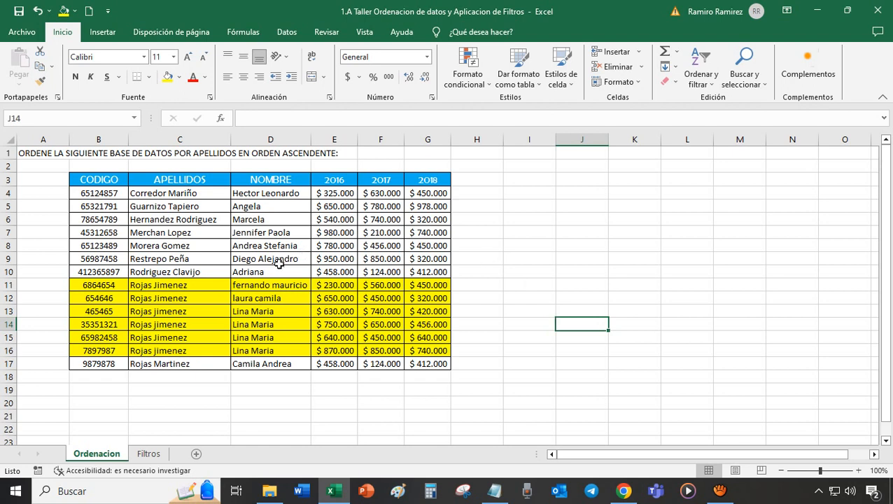
- Fill the records with both surname and first name repeated, B13:G16, with the lightest gold theme colour
left_click_drag(95, 310, 441, 350)
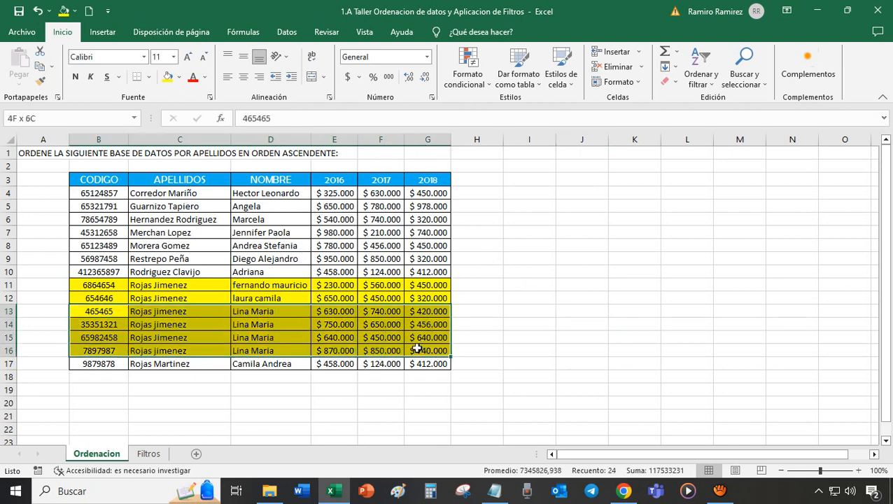
left_click(180, 77)
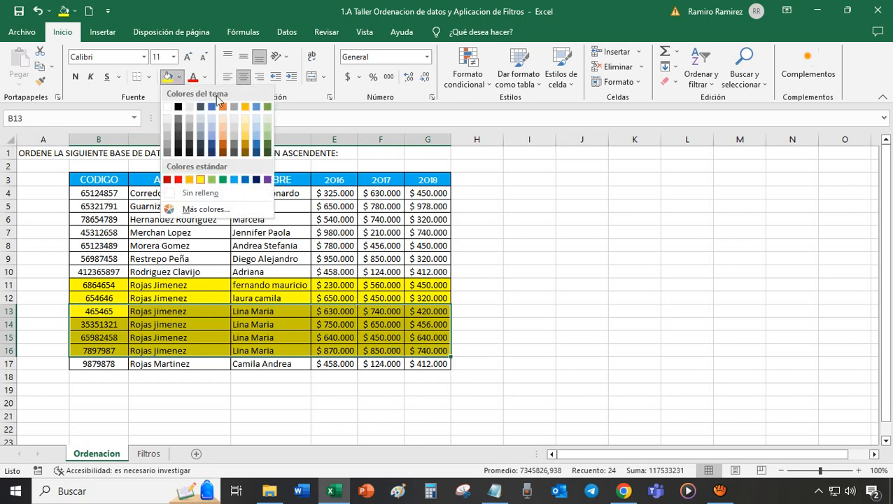
left_click(245, 123)
left_click(527, 321)
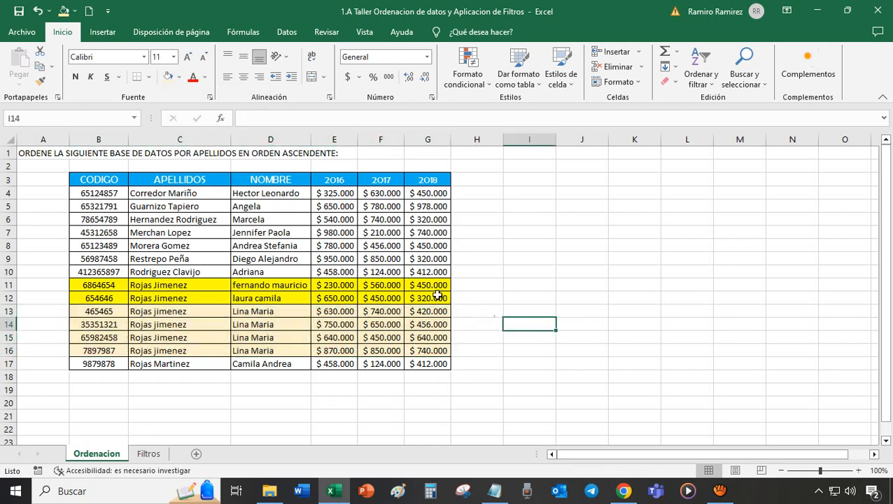
- Compare the surnames, first names and 2016 amounts of the light gold records in rows 13 to 16
left_click_drag(178, 310, 194, 351)
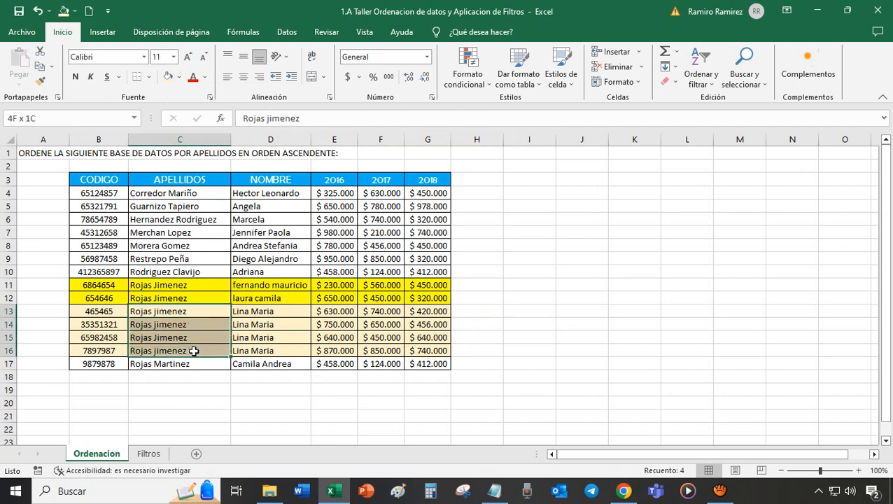
left_click_drag(290, 312, 290, 356)
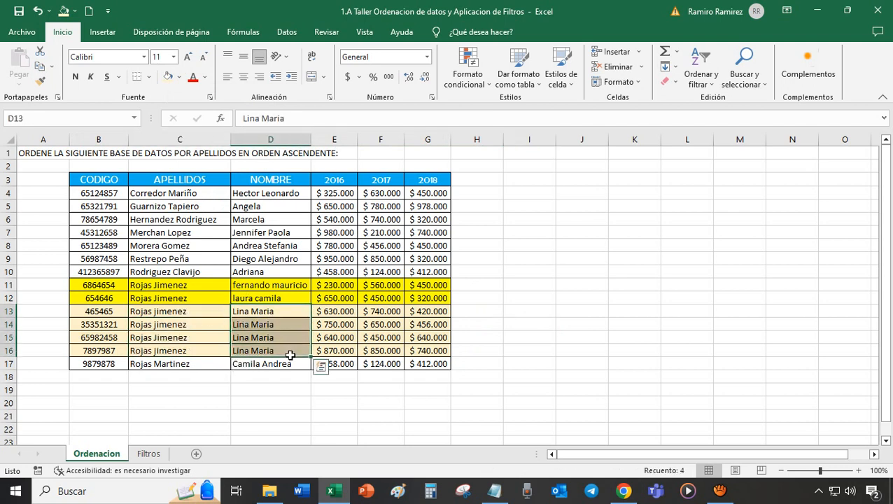
left_click(209, 326)
left_click_drag(110, 311, 422, 350)
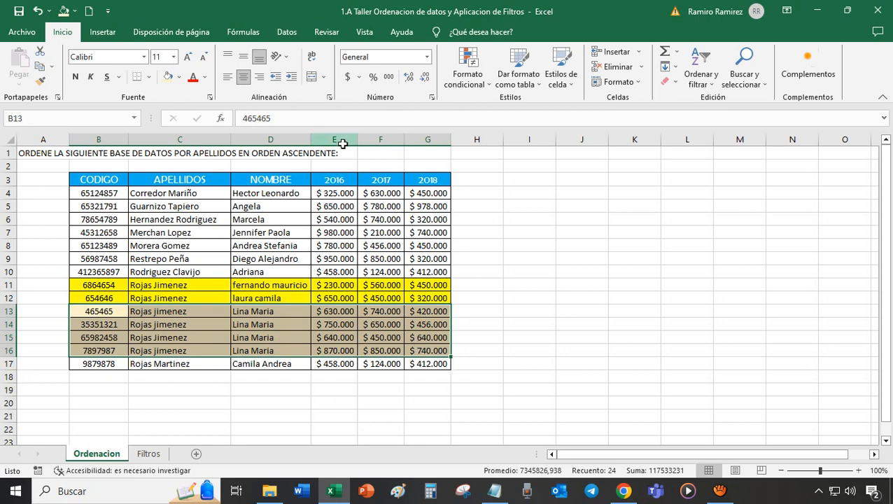
left_click_drag(338, 137, 454, 139)
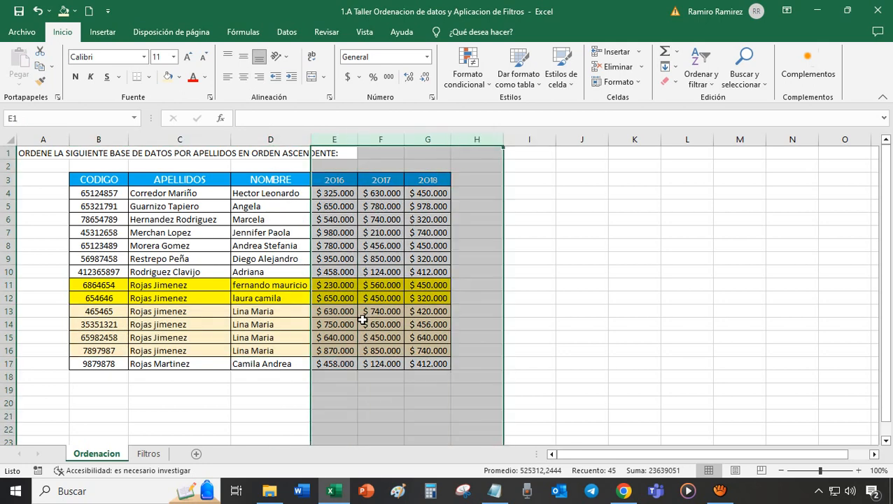
left_click(362, 320)
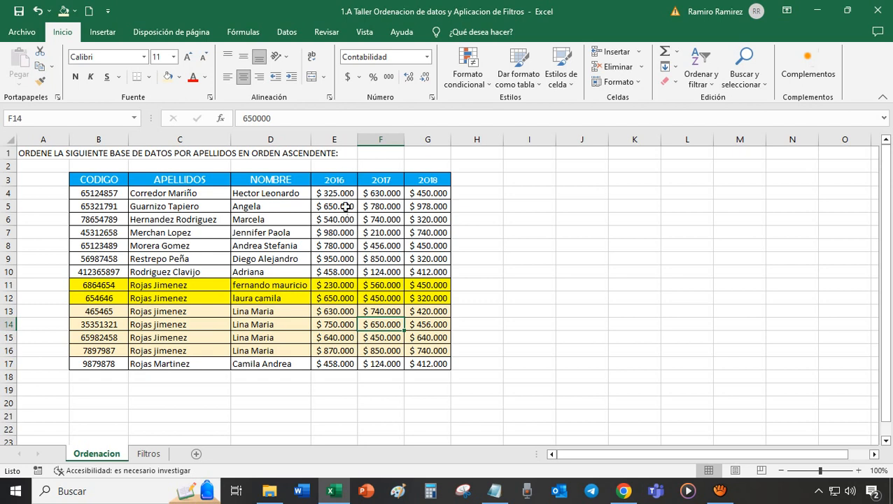
left_click(179, 313)
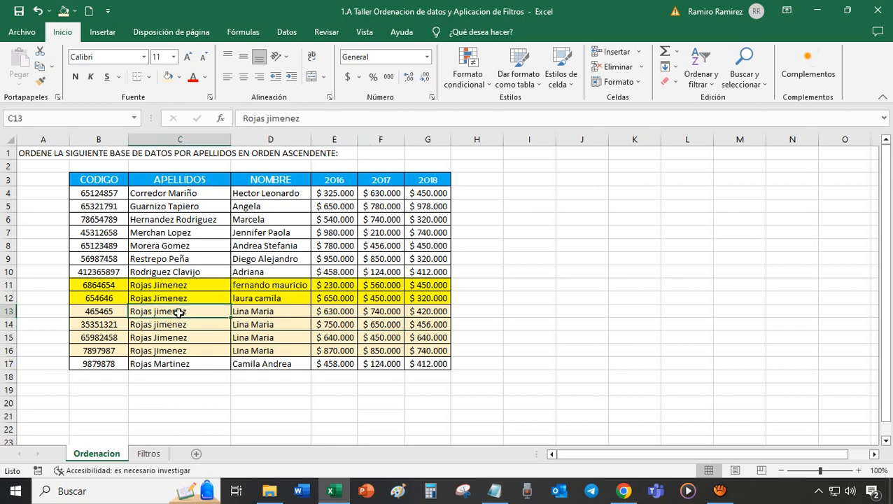
left_click_drag(181, 312, 282, 342)
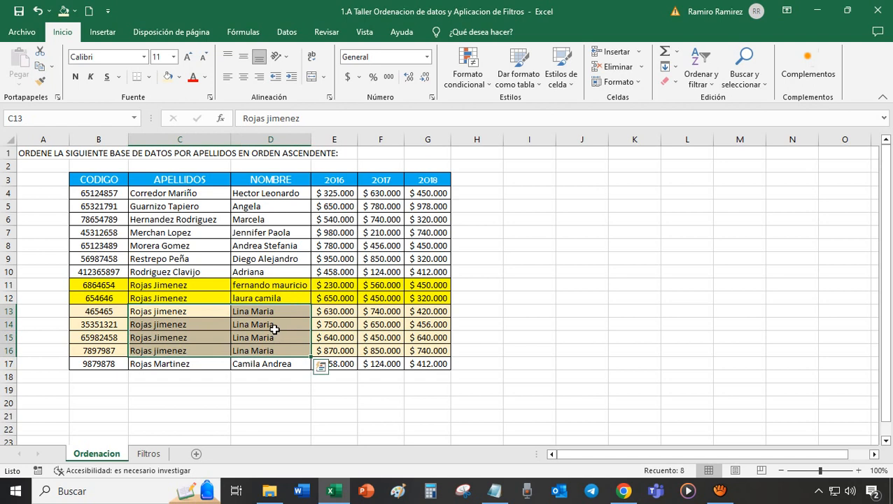
left_click_drag(348, 312, 339, 354)
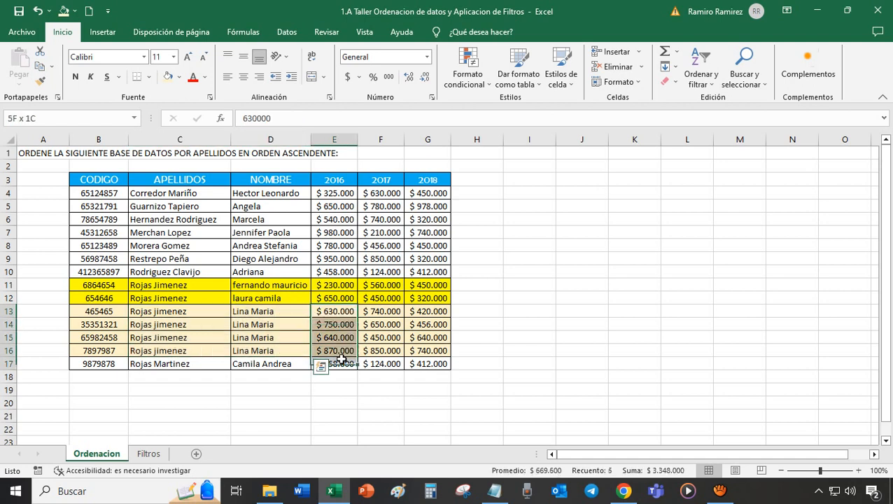
left_click(340, 351)
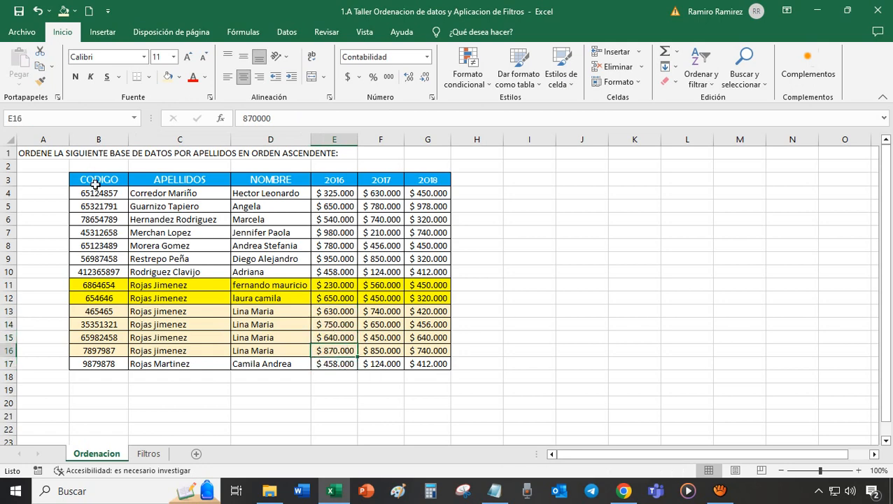
- Open the custom sort settings for B3:G17 and add a third level below NOMBRE
left_click_drag(99, 180, 423, 363)
left_click(710, 57)
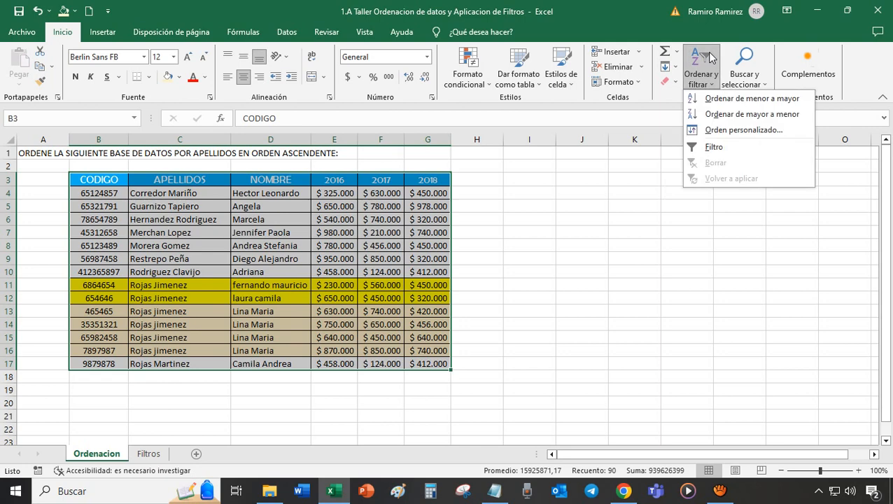
left_click(790, 132)
left_click_drag(627, 179, 707, 181)
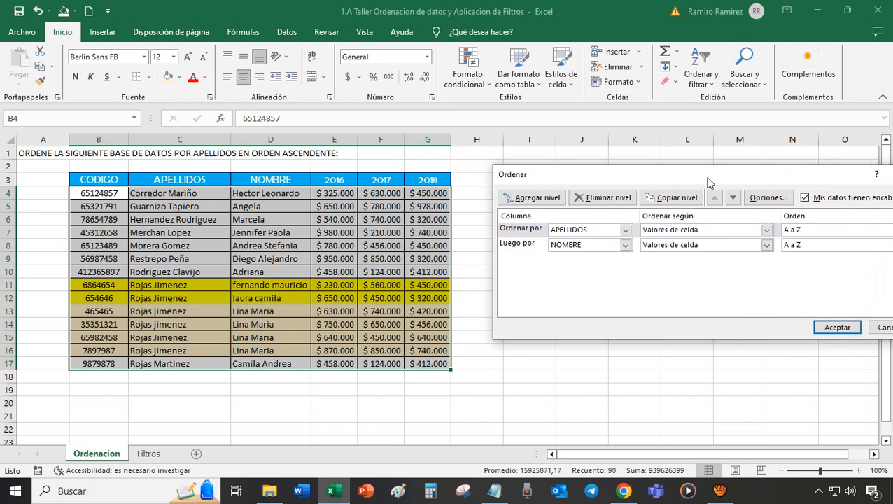
left_click(526, 246)
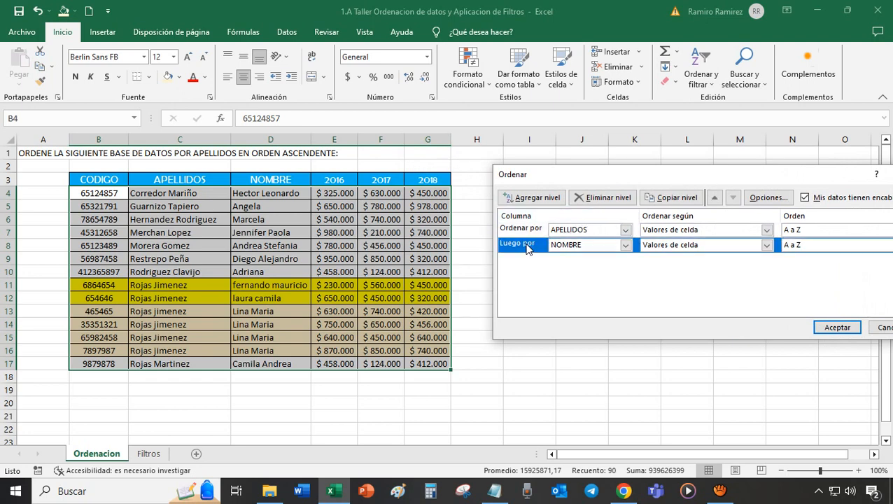
left_click(538, 198)
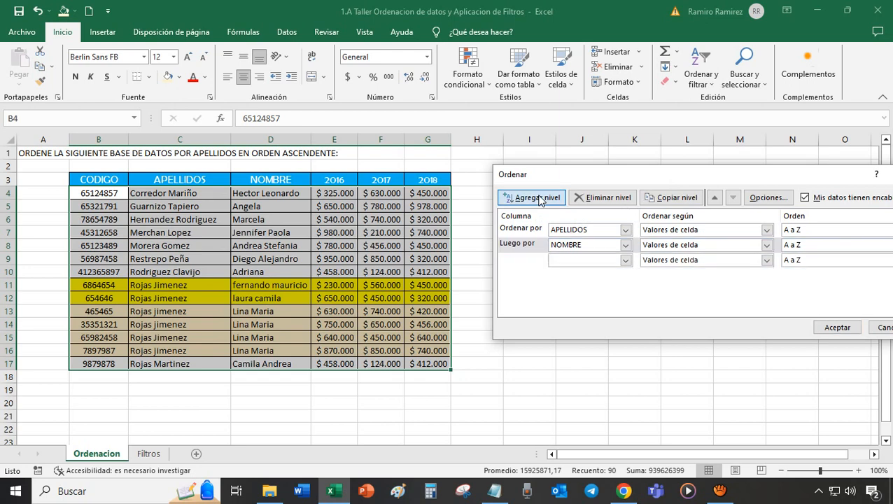
left_click(520, 261)
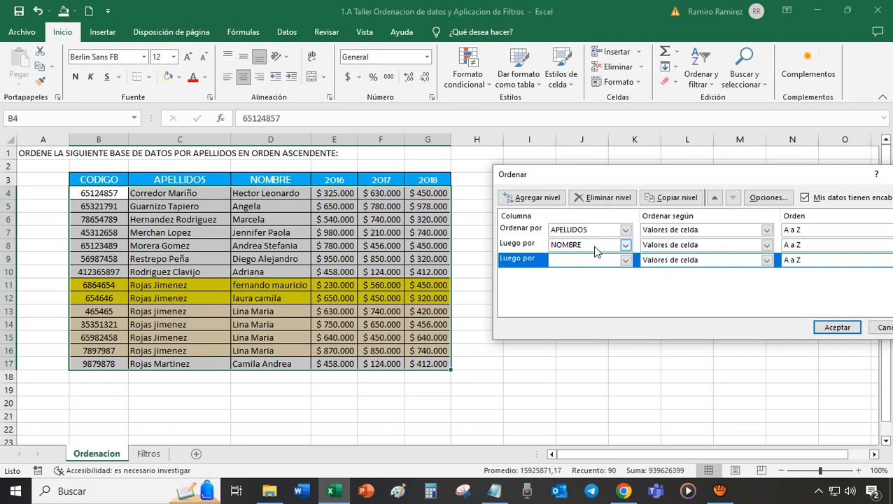
- Set the third level to 2016, smallest to largest by cell values, and apply the three-level sort
left_click(626, 261)
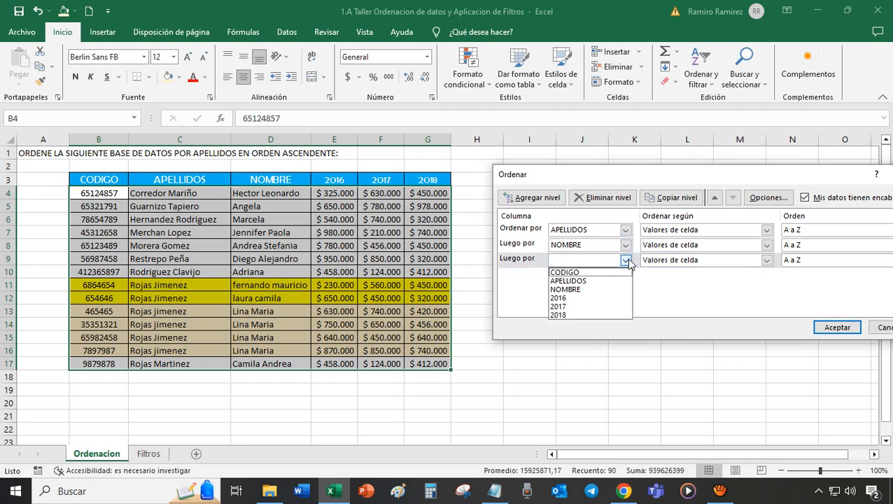
left_click(580, 298)
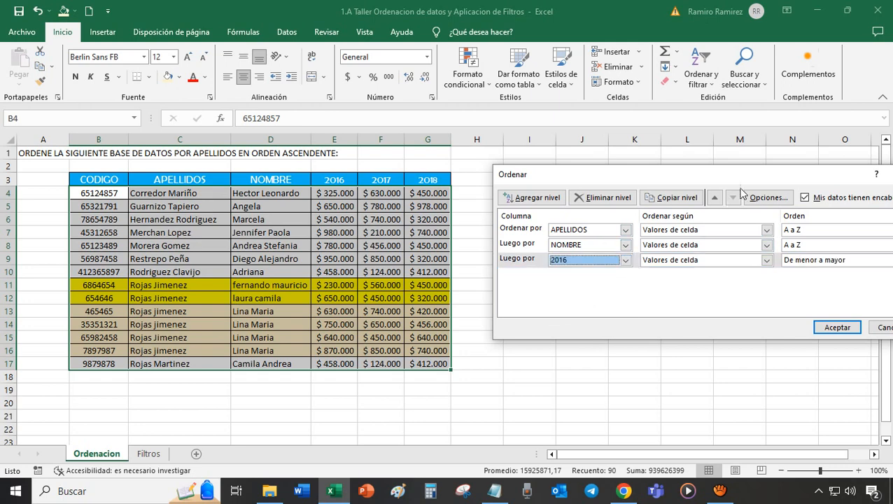
left_click_drag(719, 182, 706, 159)
left_click_drag(649, 156, 565, 172)
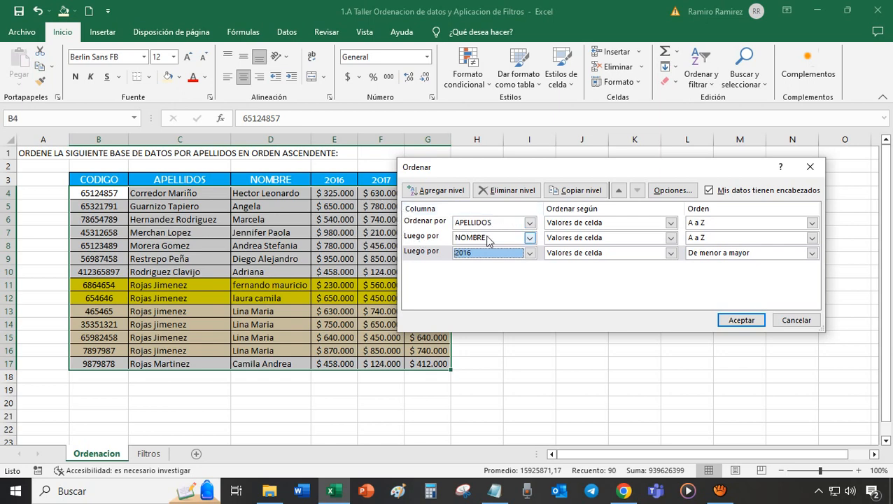
left_click(418, 253)
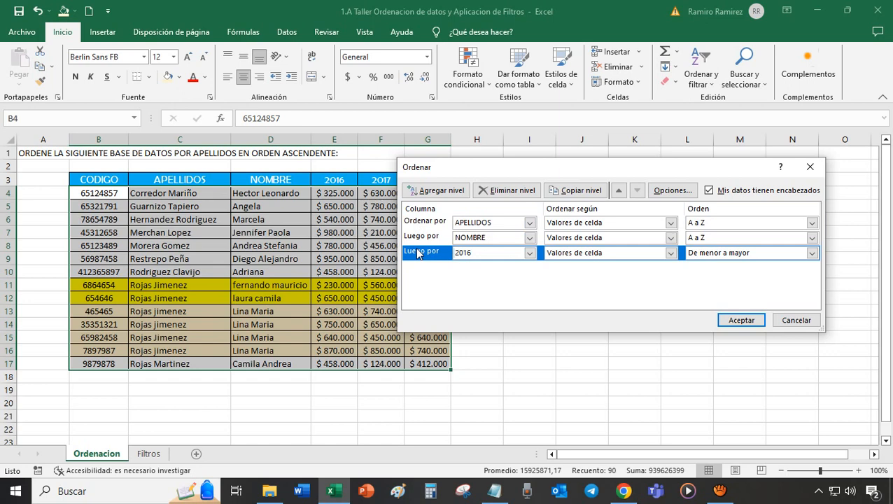
left_click(740, 320)
left_click(685, 258)
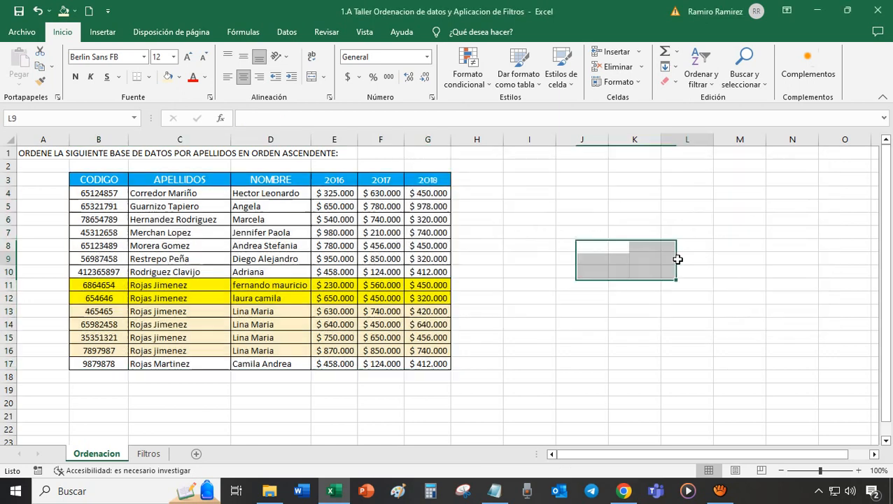
- Check the order of the 2016 amounts in E13:E16 for the records sharing surname and first name
left_click_drag(94, 310, 422, 340)
left_click(224, 325)
left_click(273, 326)
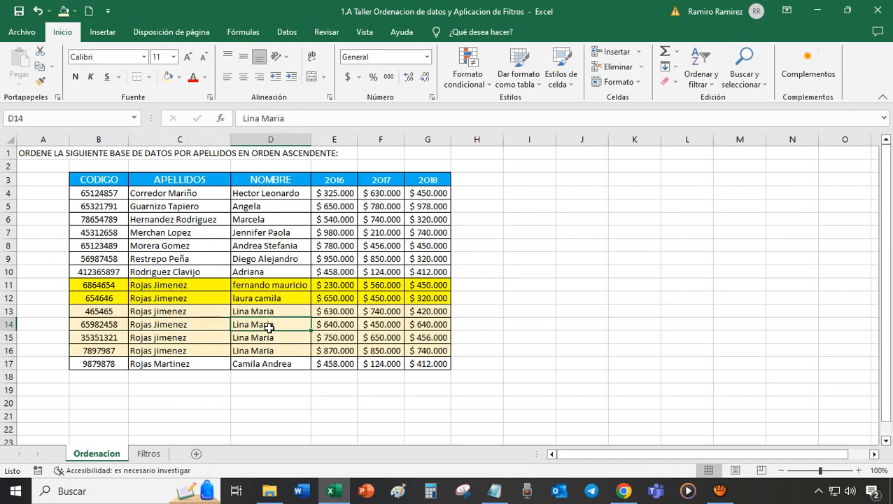
left_click_drag(341, 312, 346, 348)
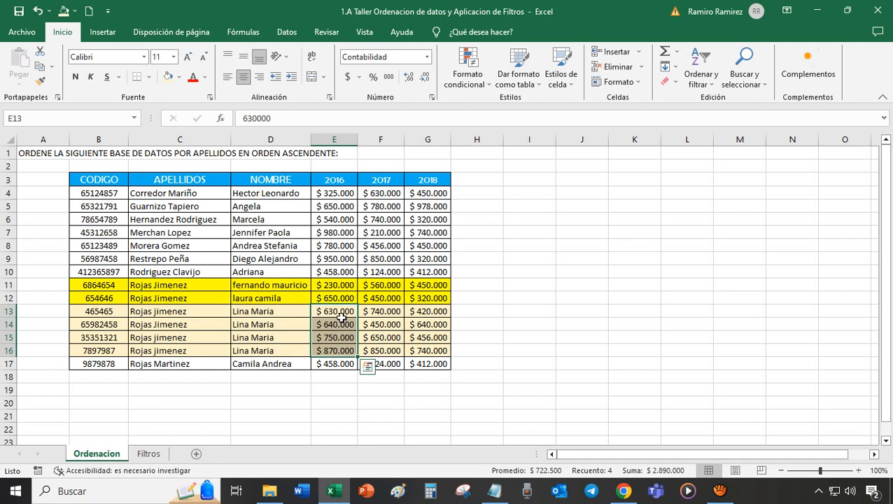
left_click(592, 273)
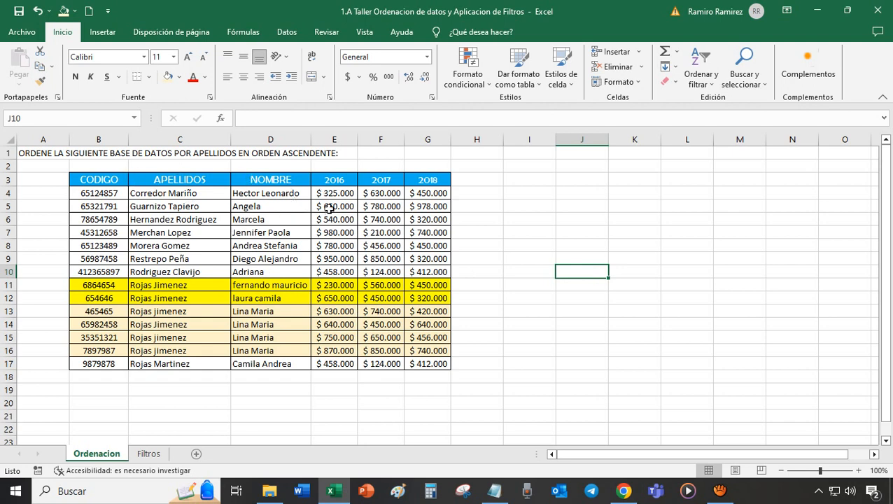
left_click(597, 228)
left_click(561, 308)
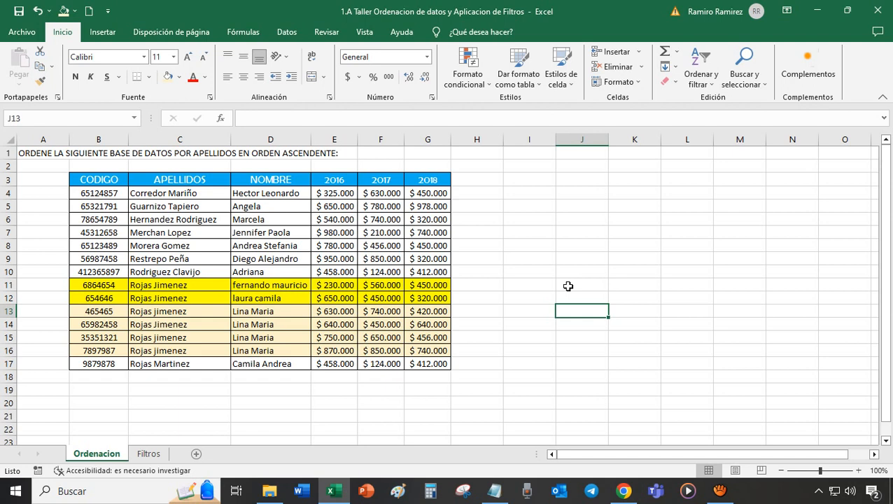
left_click(568, 286)
left_click(578, 256)
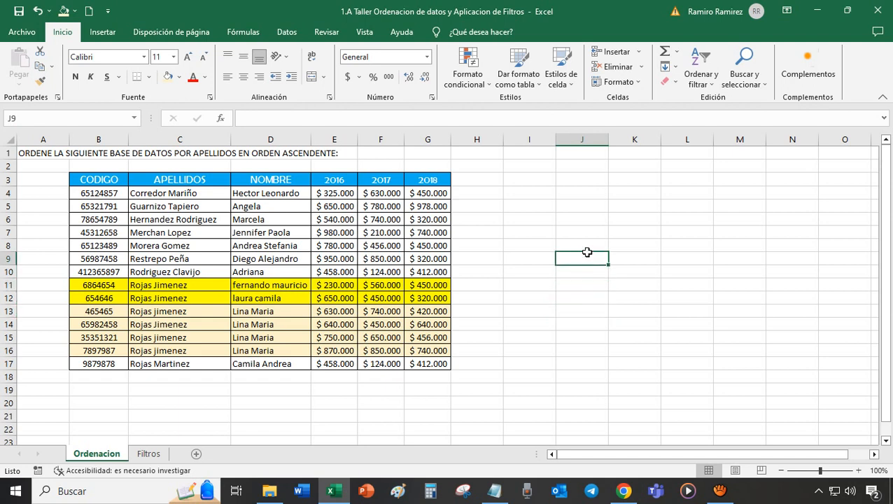
left_click(604, 234)
left_click(603, 282)
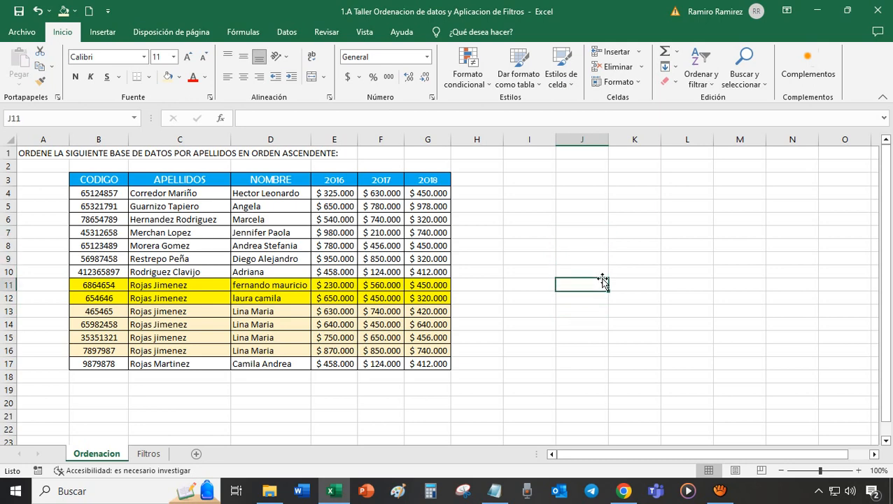